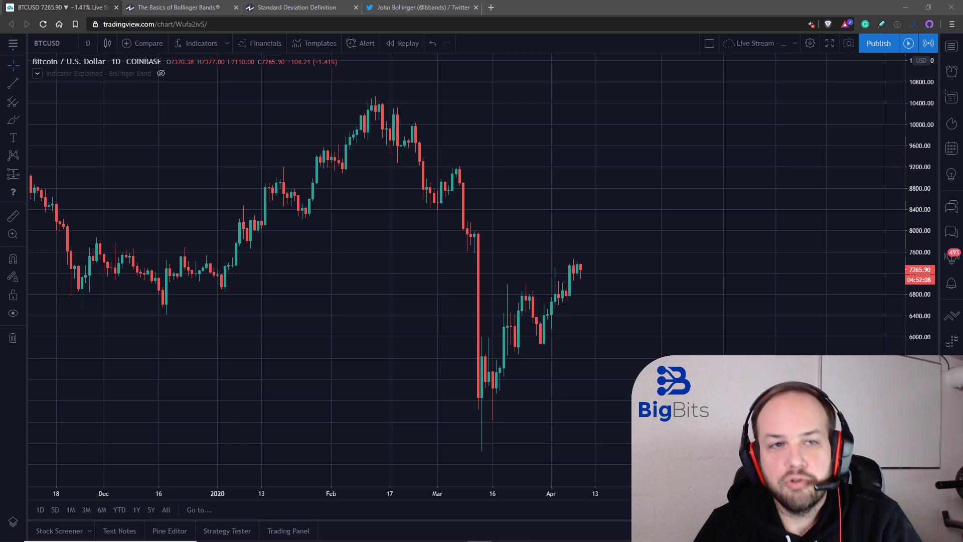
Search the indicators for 'bollinger' and add the built-in Bollinger Bands (20, close, 2) to the chart.
{"action": "left_click", "coordinate": [199, 44]}
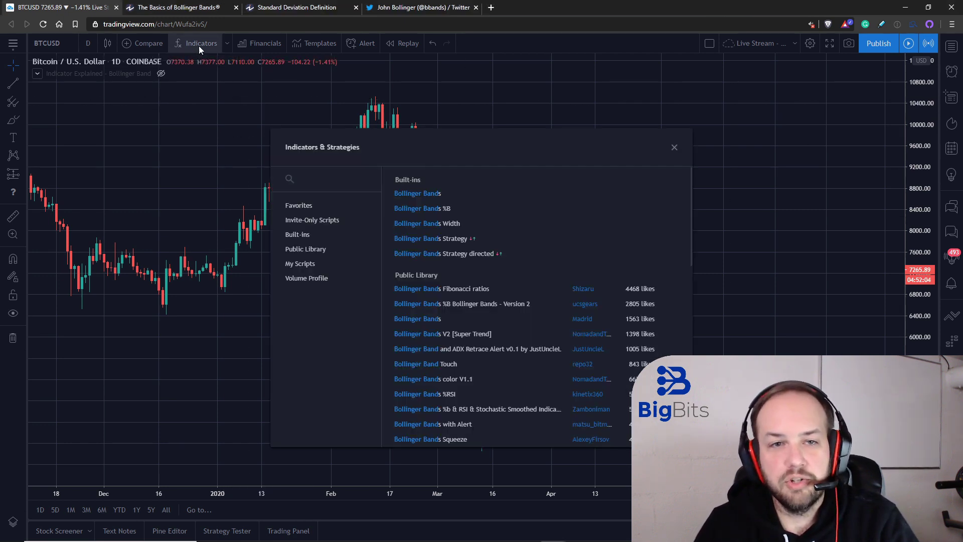
{"action": "type", "text": "b"}
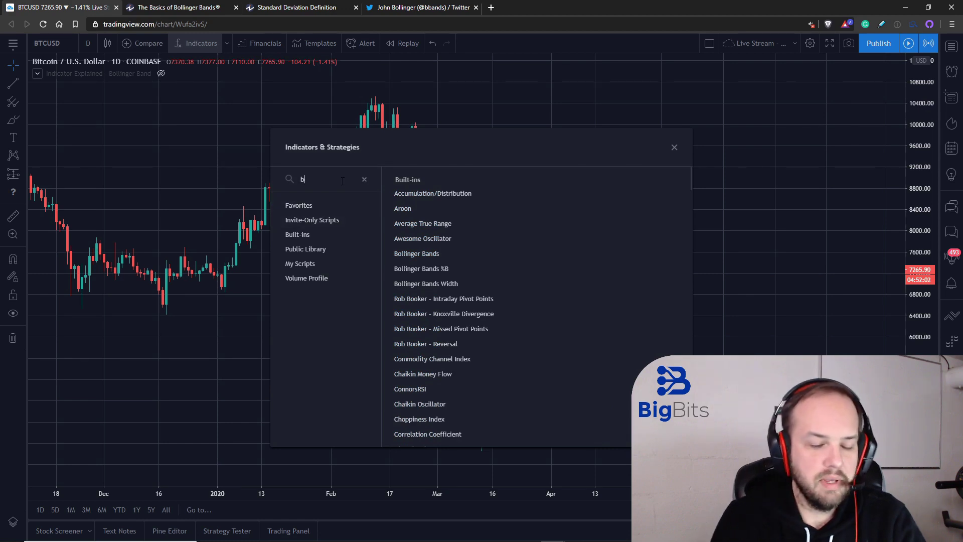
{"action": "type", "text": "ollinger"}
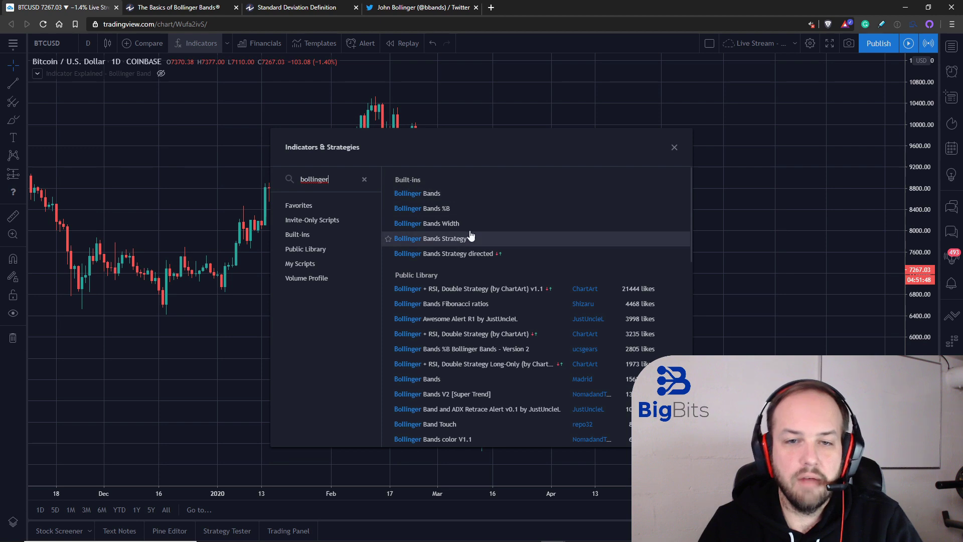
{"action": "left_click", "coordinate": [447, 198]}
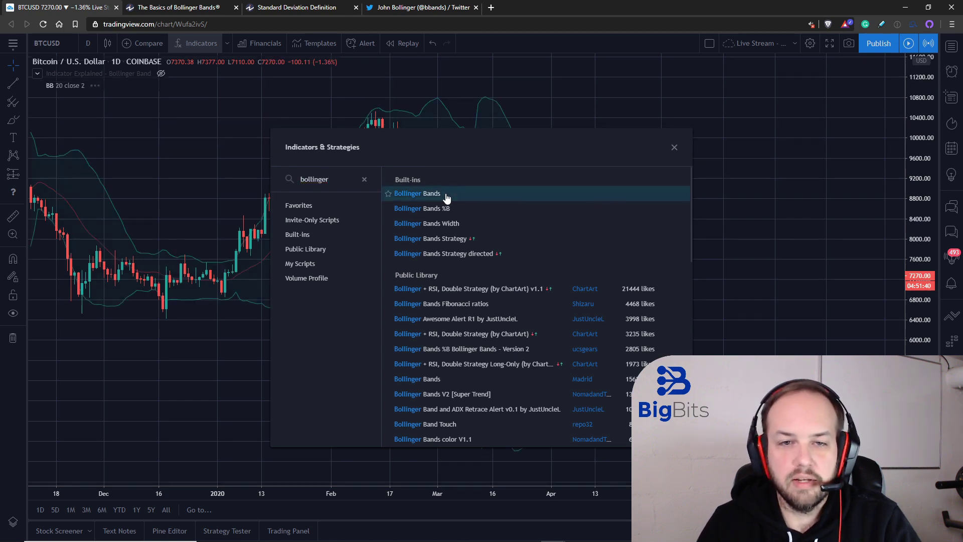
{"action": "left_click", "coordinate": [675, 147]}
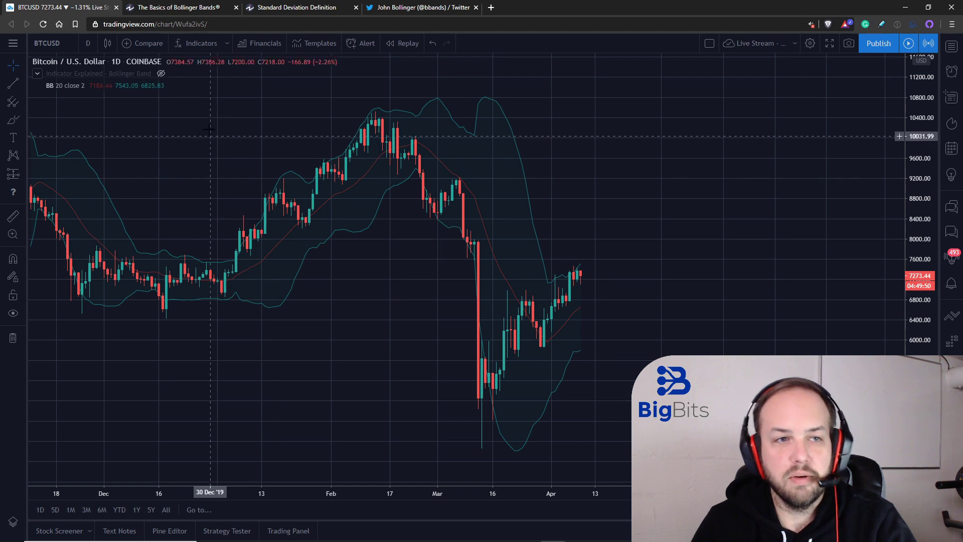
Show the Indicator Explained bands and hide BB 20 close 2, after briefly comparing the two.
{"action": "mouse_move", "coordinate": [135, 92]}
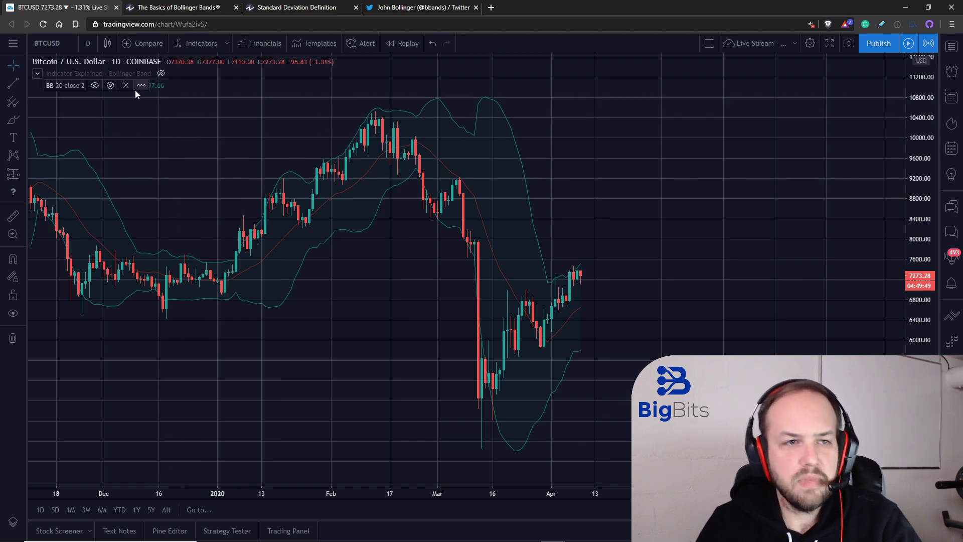
{"action": "left_click", "coordinate": [95, 86]}
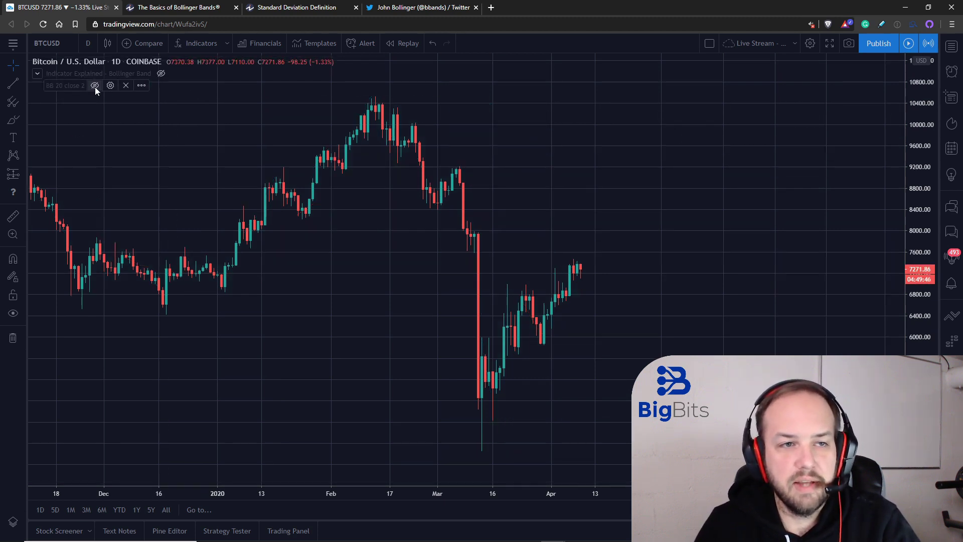
{"action": "left_click", "coordinate": [161, 73]}
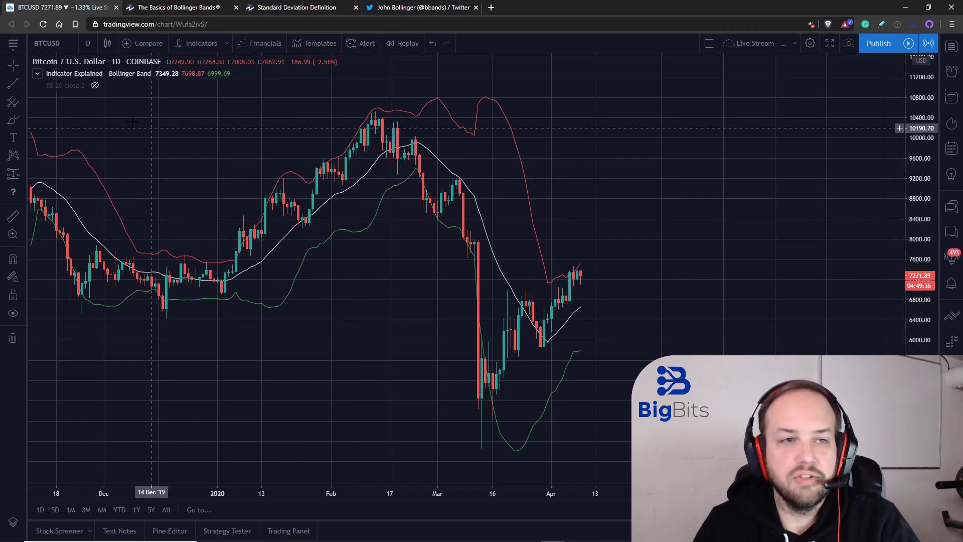
{"action": "left_click", "coordinate": [95, 86]}
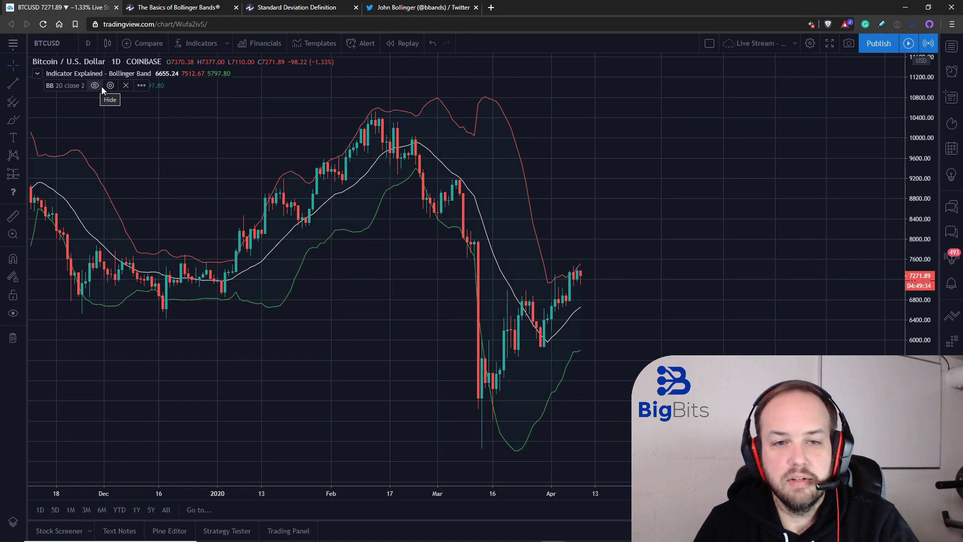
{"action": "mouse_move", "coordinate": [85, 94]}
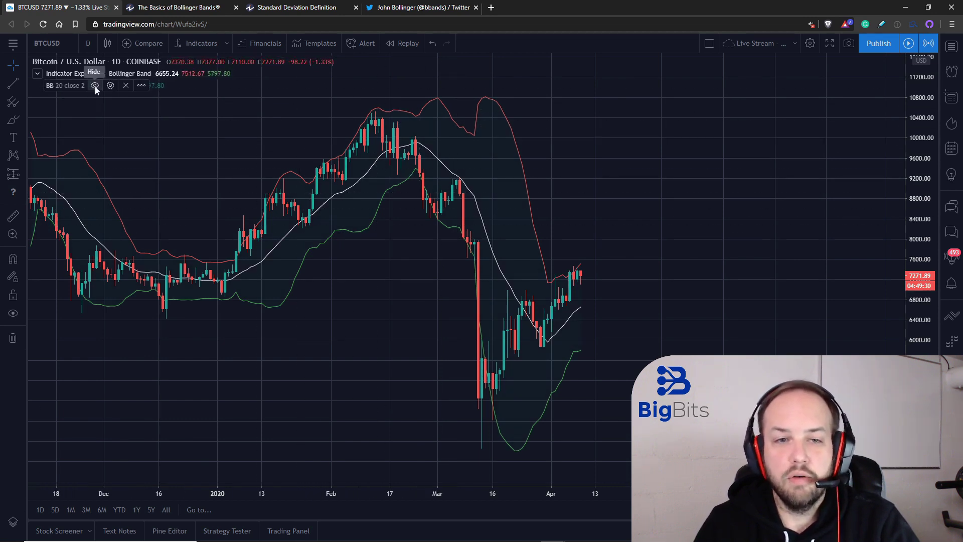
{"action": "left_click", "coordinate": [95, 86]}
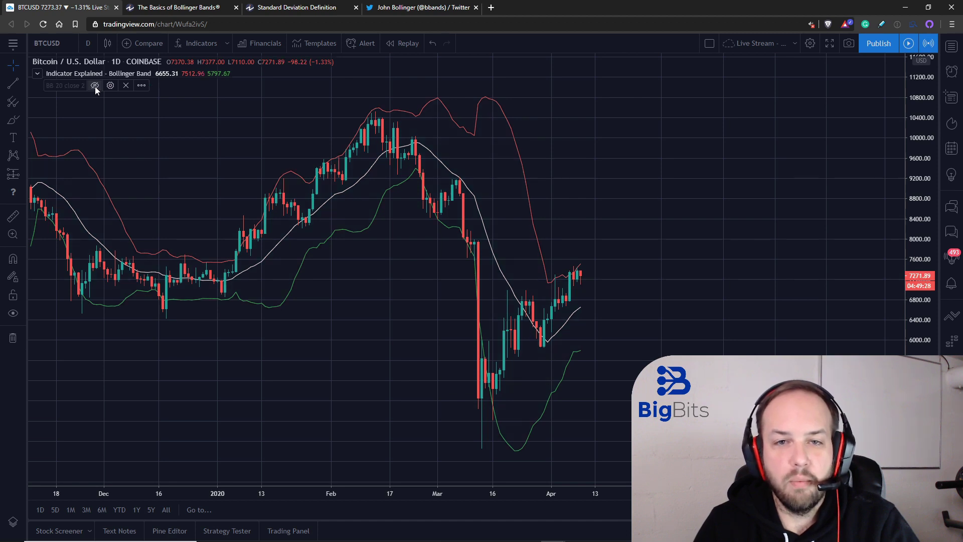
Open the Indicator Explained script's source in the Pine Editor and make the editor panel taller.
{"action": "mouse_move", "coordinate": [163, 74]}
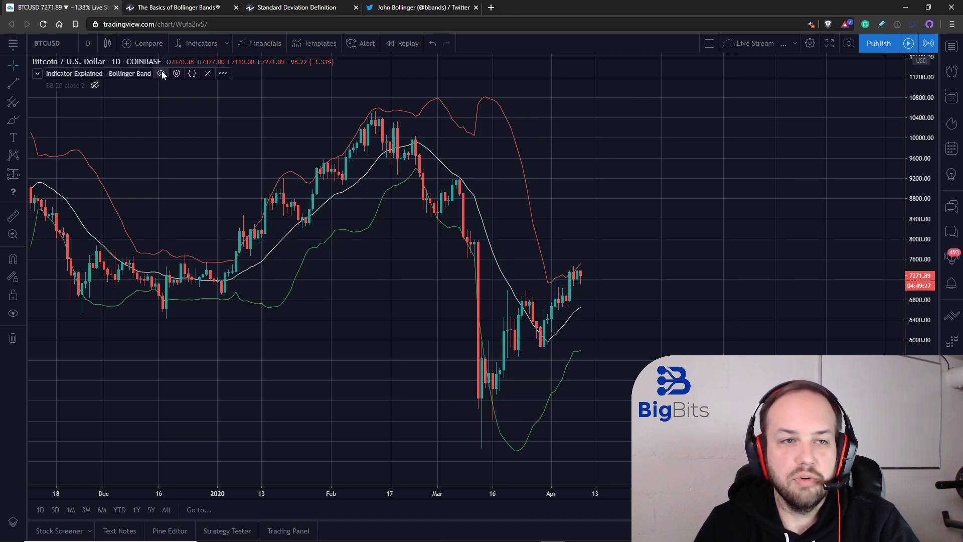
{"action": "left_click", "coordinate": [192, 73]}
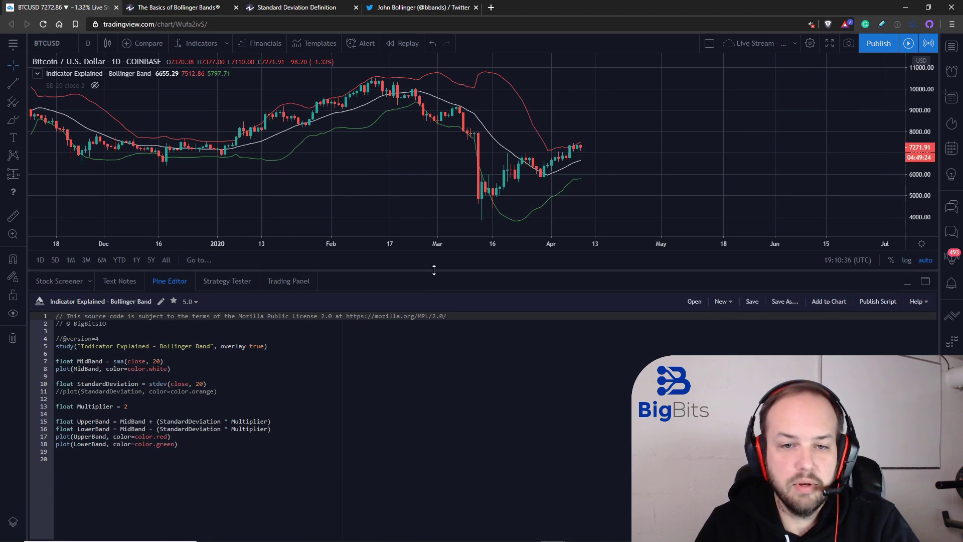
{"action": "left_click_drag", "start_coordinate": [434, 270], "coordinate": [435, 208]}
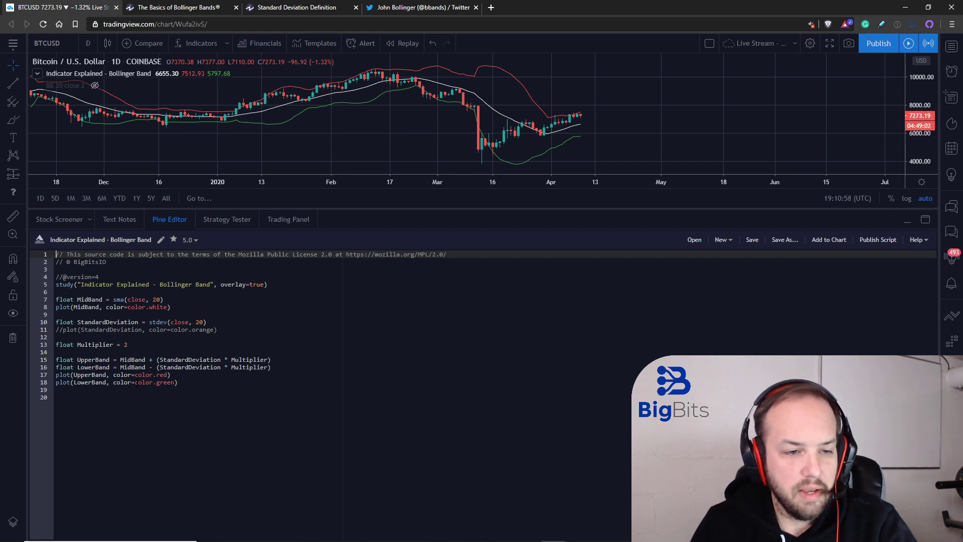
Comment out the UpperBand and LowerBand calculation and plot lines (15–18) with //.
{"action": "left_click", "coordinate": [55, 382]}
{"action": "type", "text": "//"}
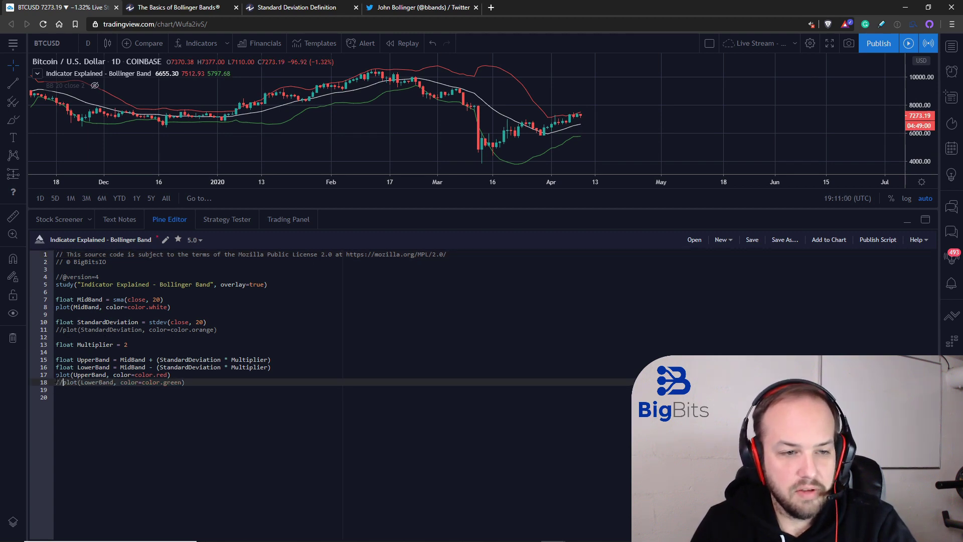
{"action": "left_click", "coordinate": [56, 375]}
{"action": "type", "text": "//"}
{"action": "left_click", "coordinate": [55, 368]}
{"action": "type", "text": "//"}
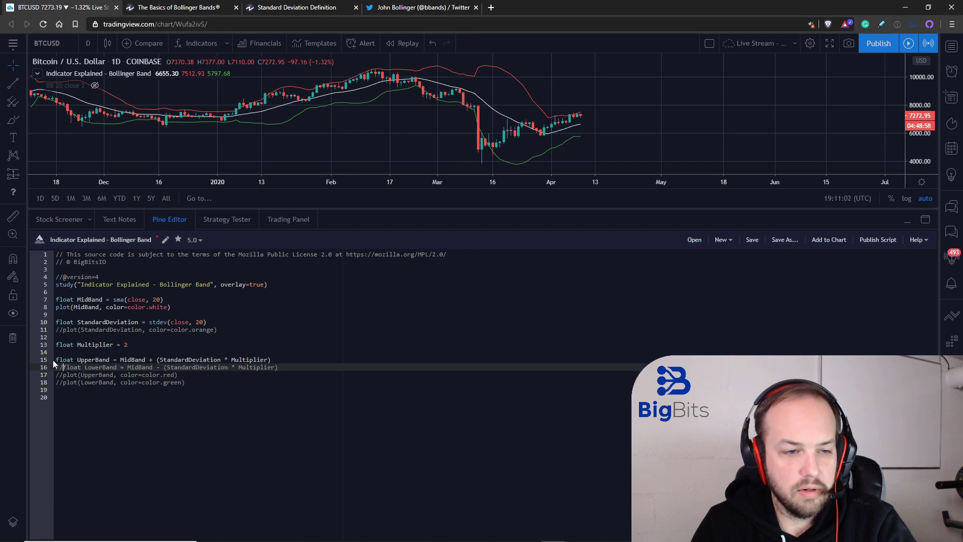
{"action": "left_click", "coordinate": [56, 360]}
{"action": "type", "text": "//"}
Comment out the Multiplier and StandardDeviation lines and save, leaving only the white mid band.
{"action": "left_click", "coordinate": [56, 345]}
{"action": "type", "text": "//"}
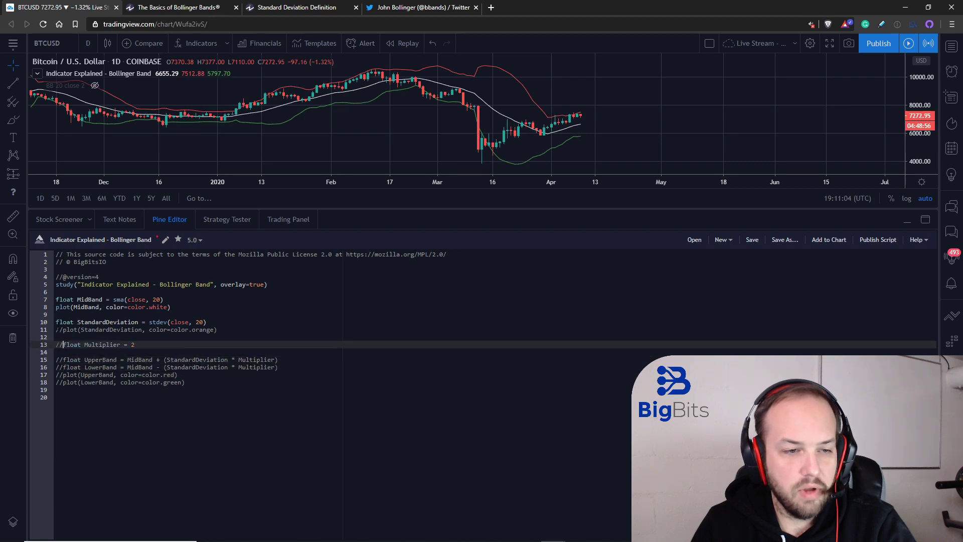
{"action": "left_click", "coordinate": [55, 322]}
{"action": "type", "text": "//"}
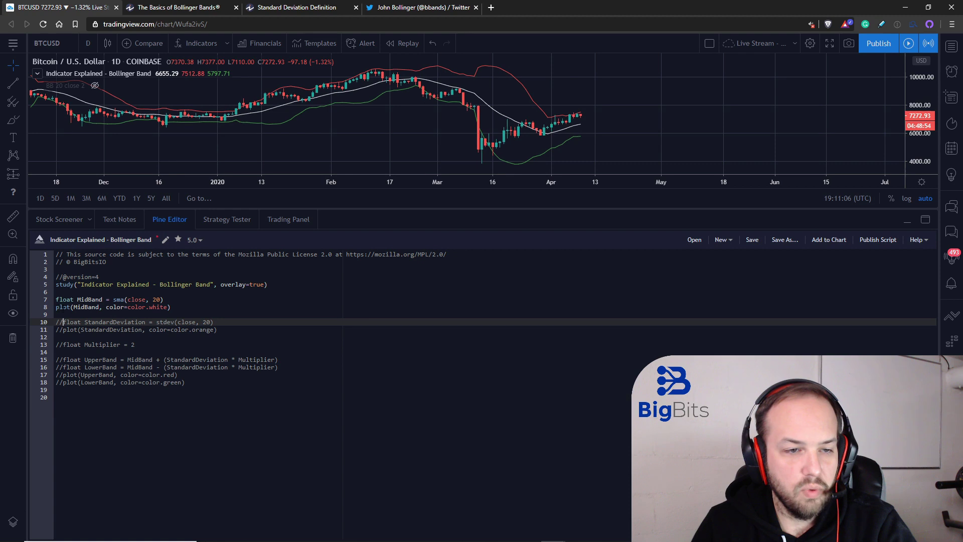
{"action": "left_click", "coordinate": [350, 330]}
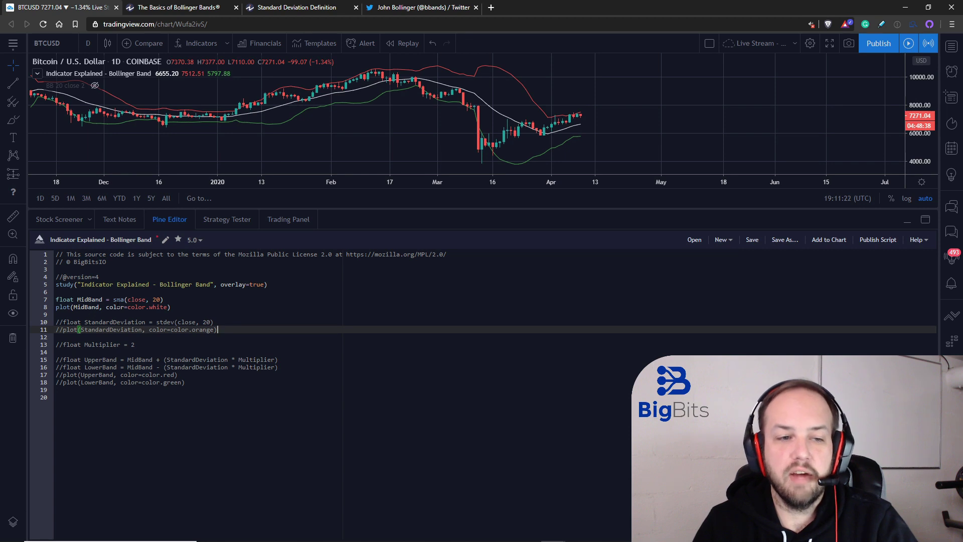
{"action": "mouse_move", "coordinate": [141, 295]}
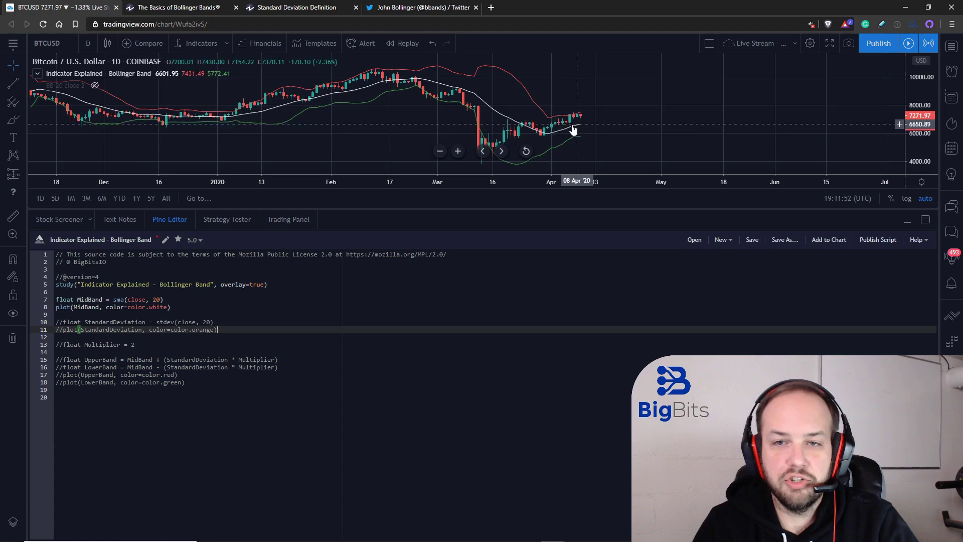
{"action": "left_click", "coordinate": [753, 241]}
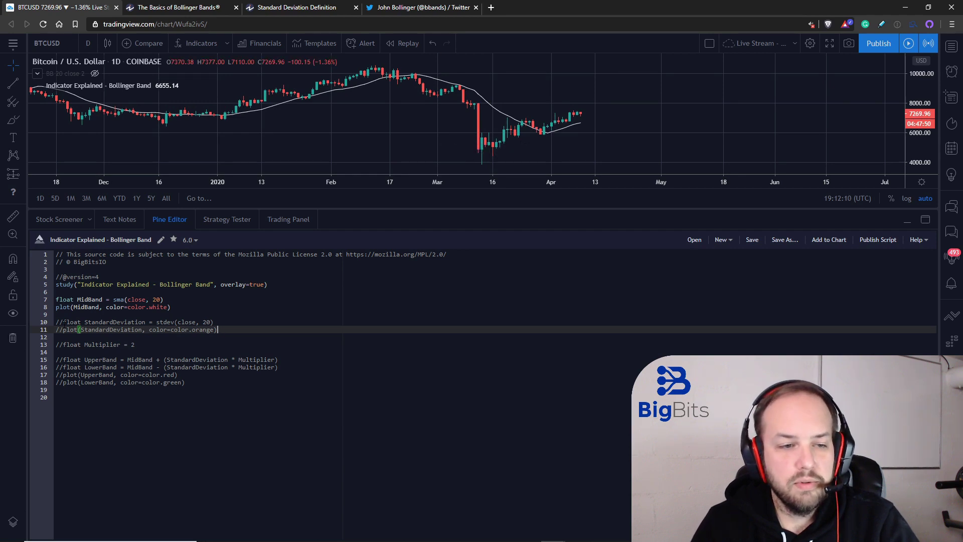
Uncomment the StandardDeviation calculation and its plot line.
{"action": "left_click", "coordinate": [63, 323]}
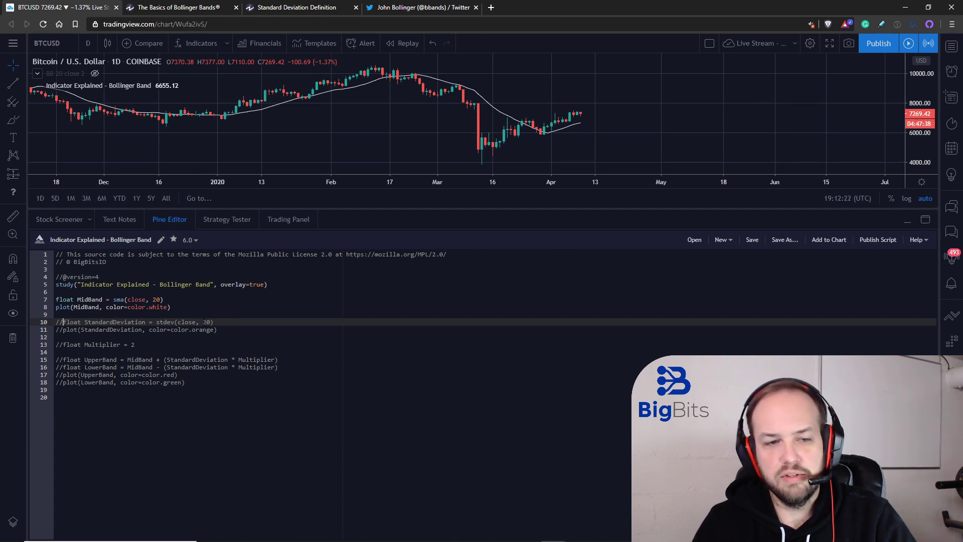
{"action": "double_click", "coordinate": [207, 322]}
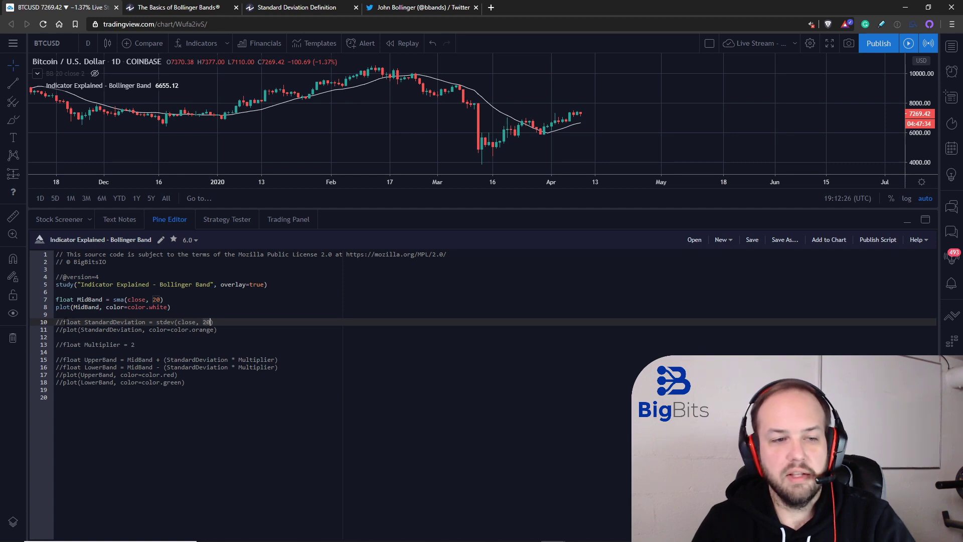
{"action": "left_click", "coordinate": [56, 323]}
{"action": "key", "text": "Delete"}
{"action": "key", "text": "Delete"}
{"action": "left_click", "coordinate": [56, 329]}
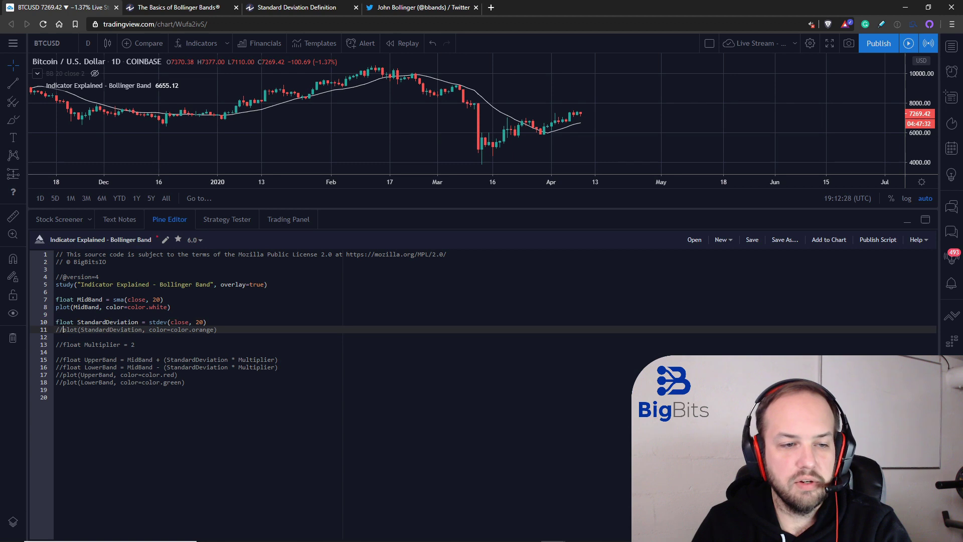
{"action": "key", "text": "Delete"}
{"action": "key", "text": "Delete"}
Comment out the MidBand plot and change overlay=true to overlay=false on line 5.
{"action": "left_click", "coordinate": [135, 307]}
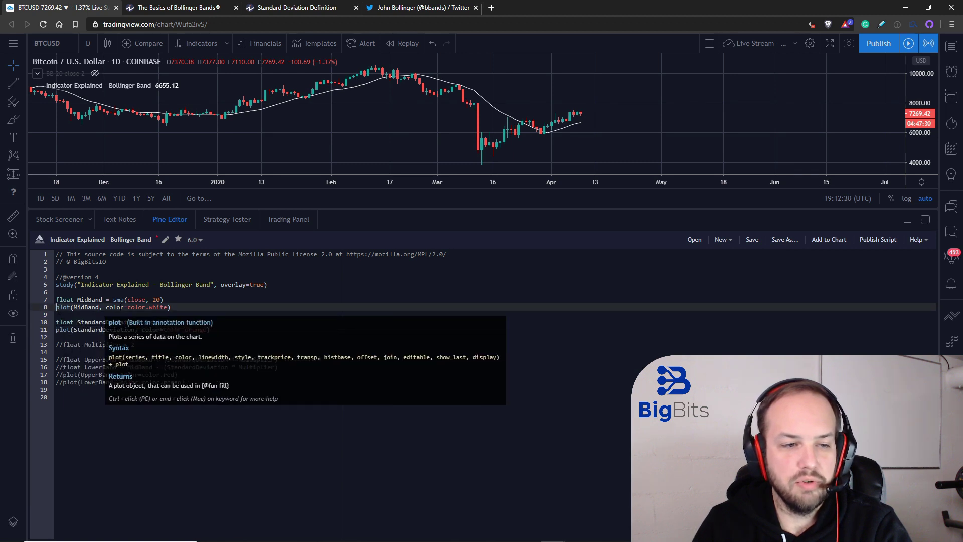
{"action": "type", "text": "//"}
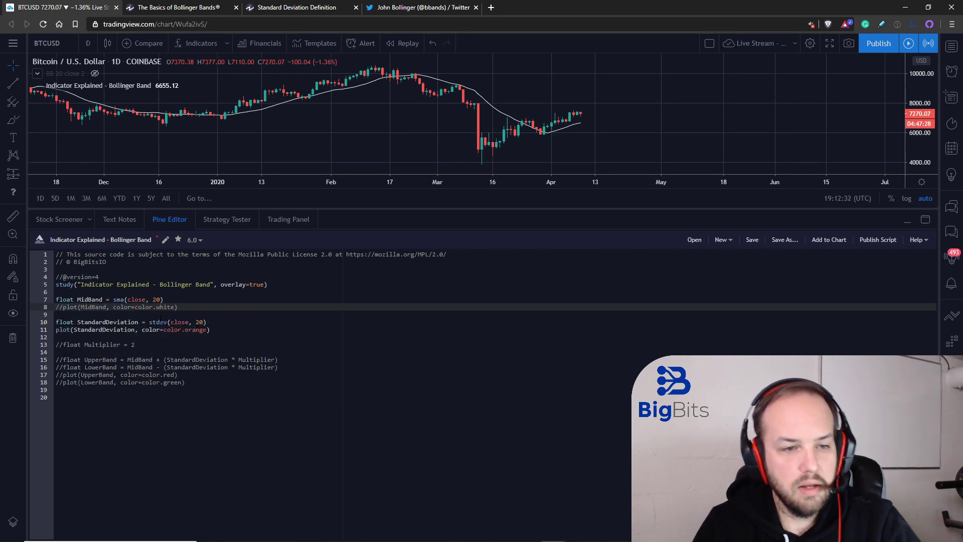
{"action": "double_click", "coordinate": [256, 285]}
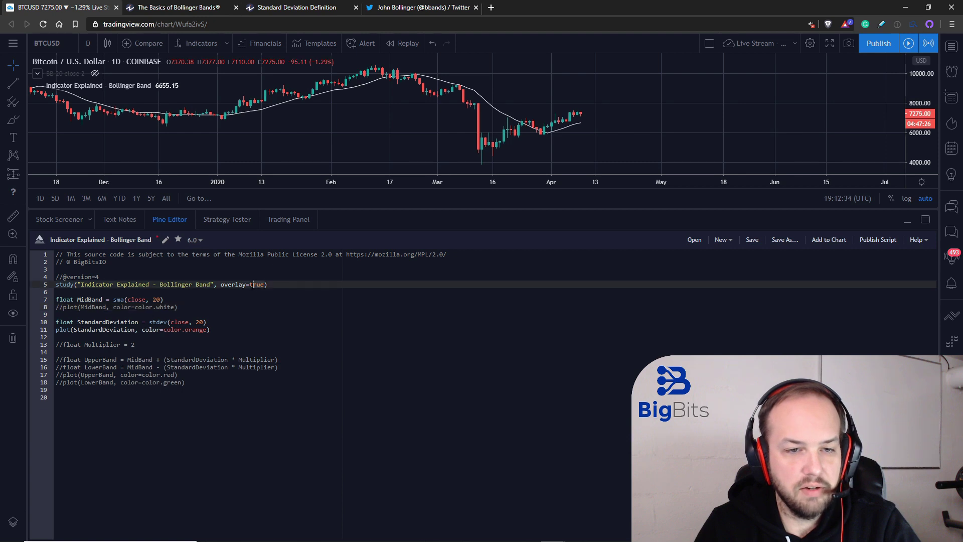
{"action": "type", "text": "false"}
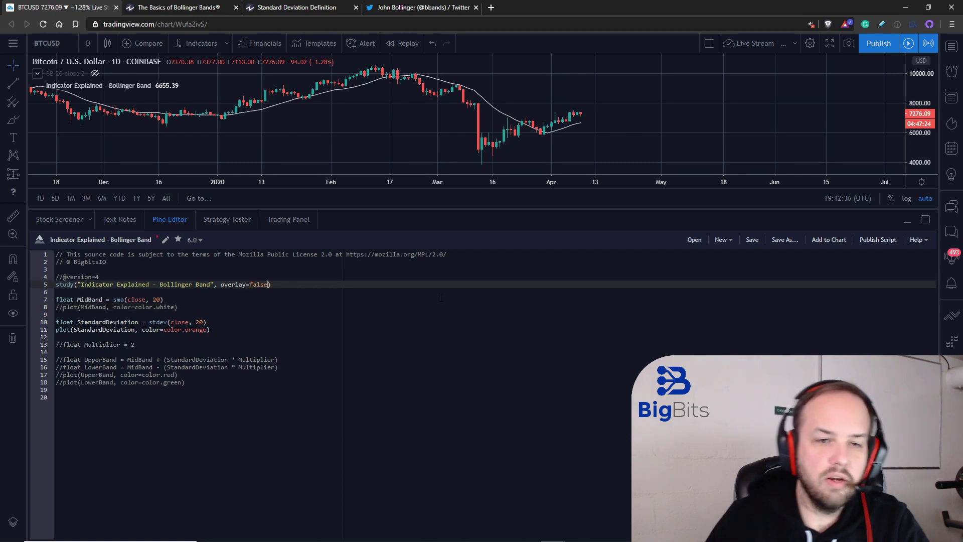
Save and add the script so standard deviation plots in its own pane, editor collapsed.
{"action": "left_click", "coordinate": [752, 240]}
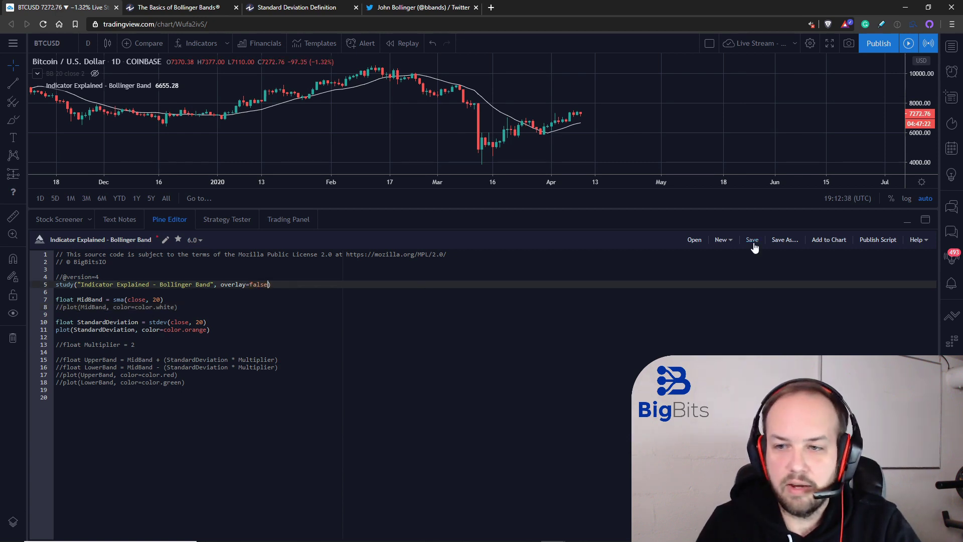
{"action": "left_click", "coordinate": [830, 241]}
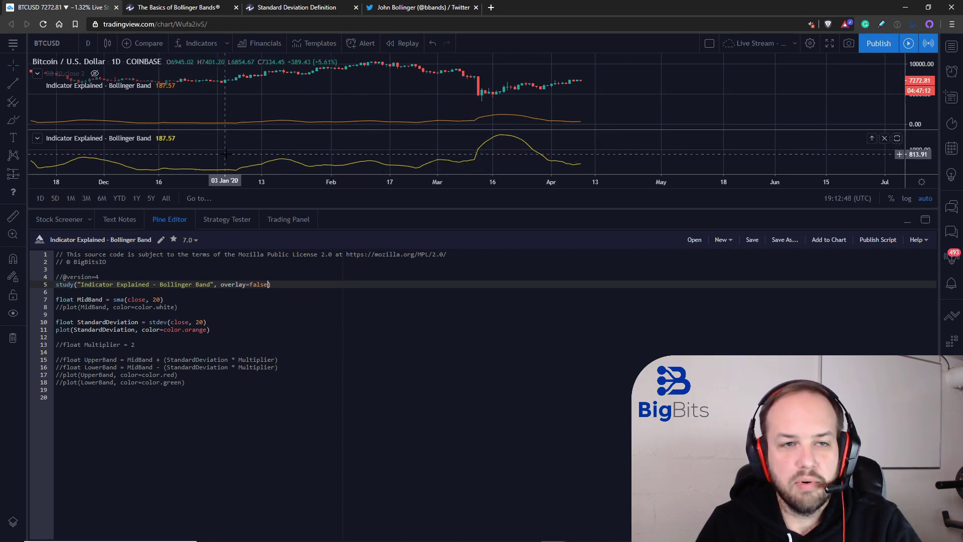
{"action": "left_click", "coordinate": [907, 222]}
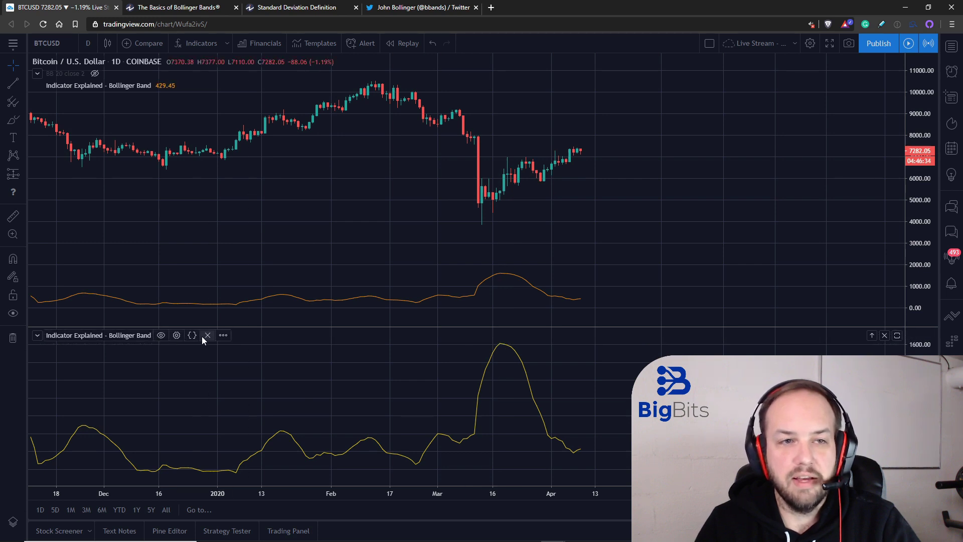
Remove the custom script's panes from the chart and set overlay back to true.
{"action": "left_click", "coordinate": [192, 335]}
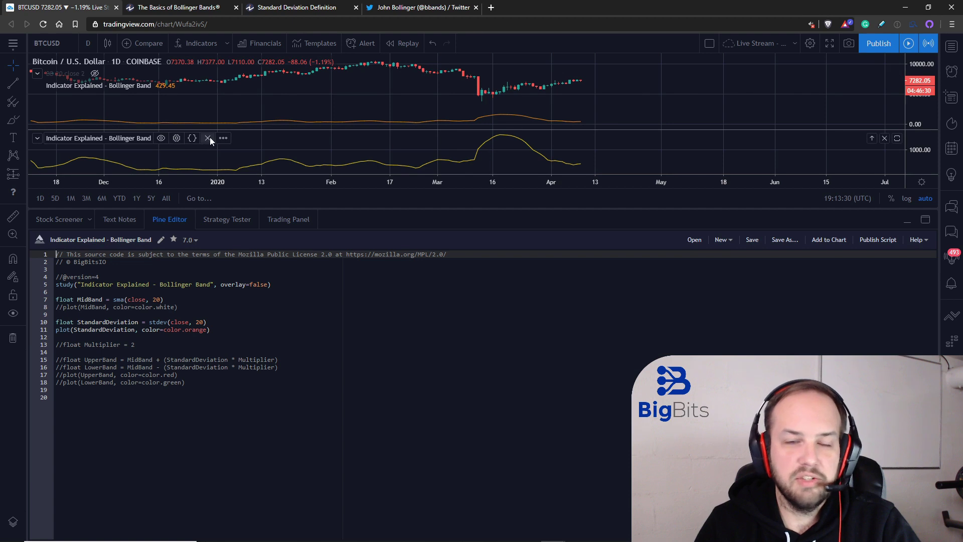
{"action": "left_click", "coordinate": [208, 138]}
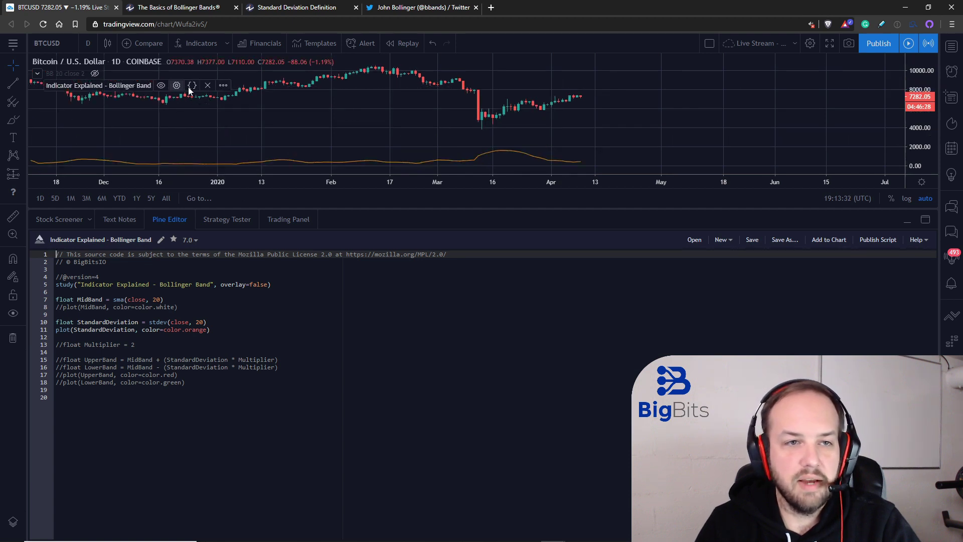
{"action": "left_click", "coordinate": [208, 86]}
{"action": "left_click", "coordinate": [255, 284]}
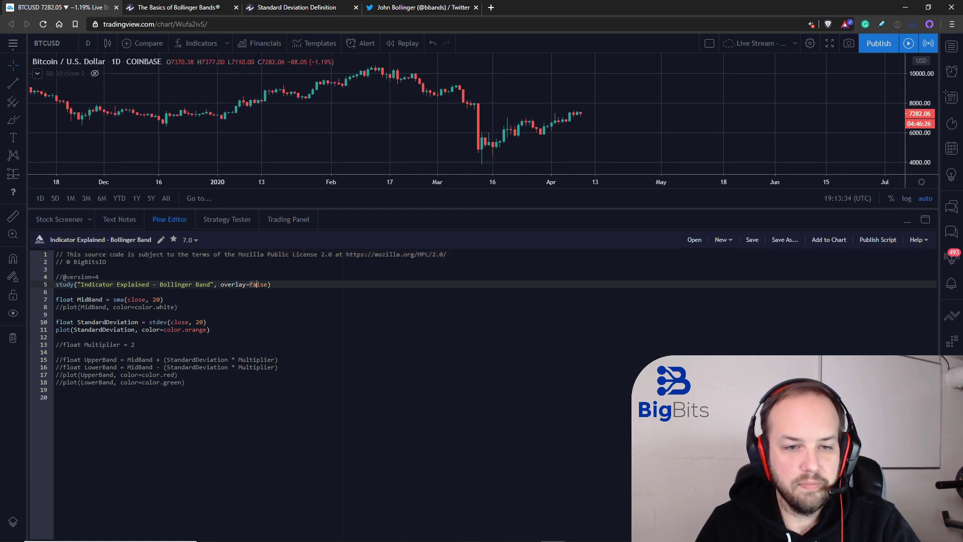
{"action": "double_click", "coordinate": [257, 284]}
{"action": "type", "text": "true"}
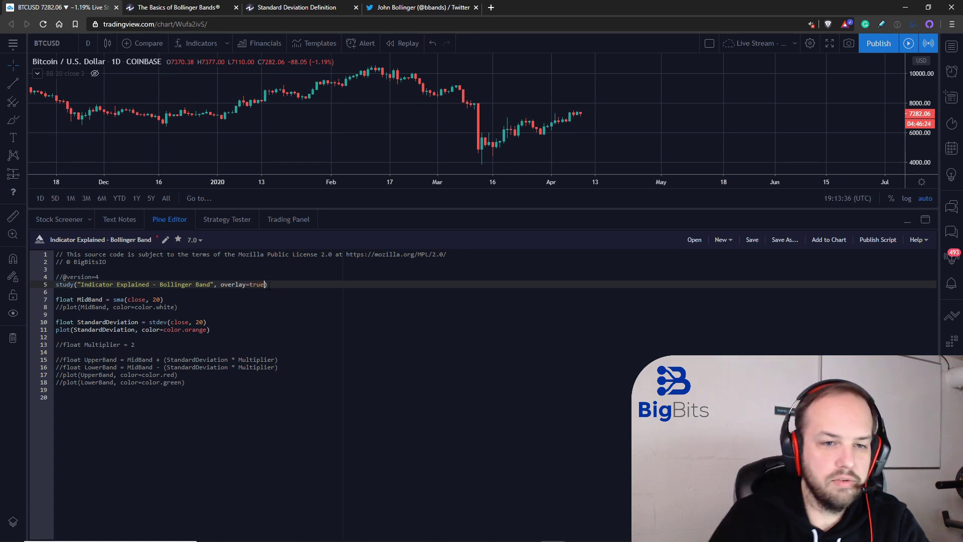
Comment out the StandardDeviation plot on line 11.
{"action": "left_click", "coordinate": [205, 337]}
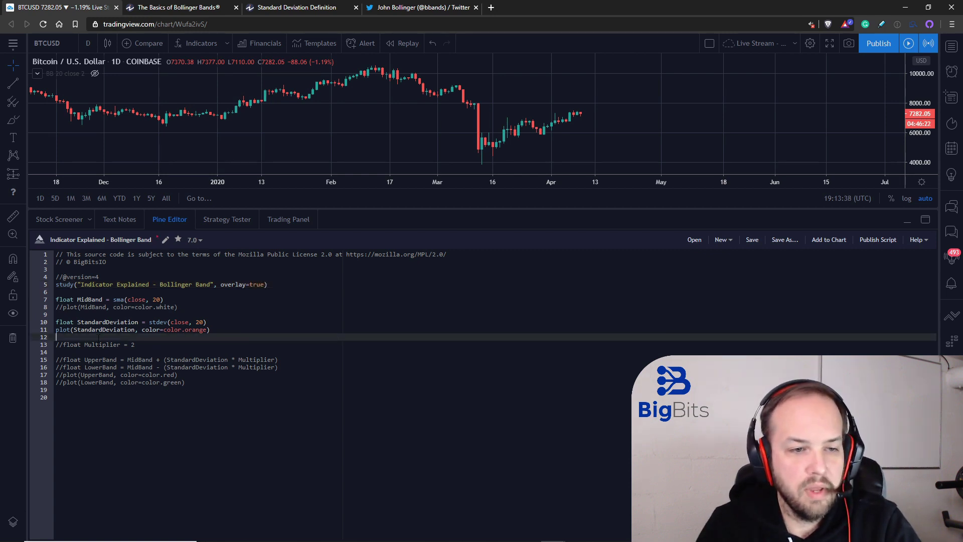
{"action": "left_click", "coordinate": [57, 329]}
{"action": "type", "text": "/"}
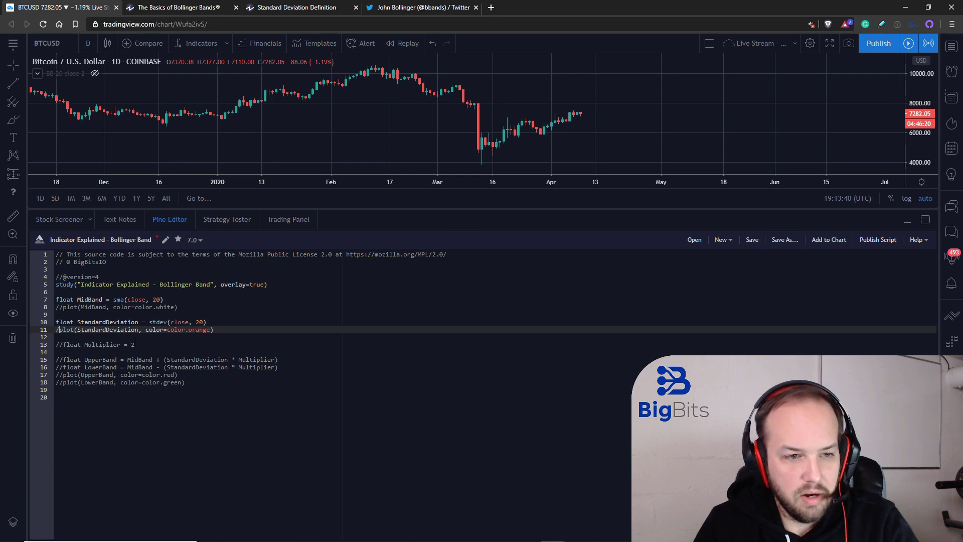
{"action": "type", "text": "/"}
{"action": "key", "text": "Down"}
{"action": "key", "text": "Down"}
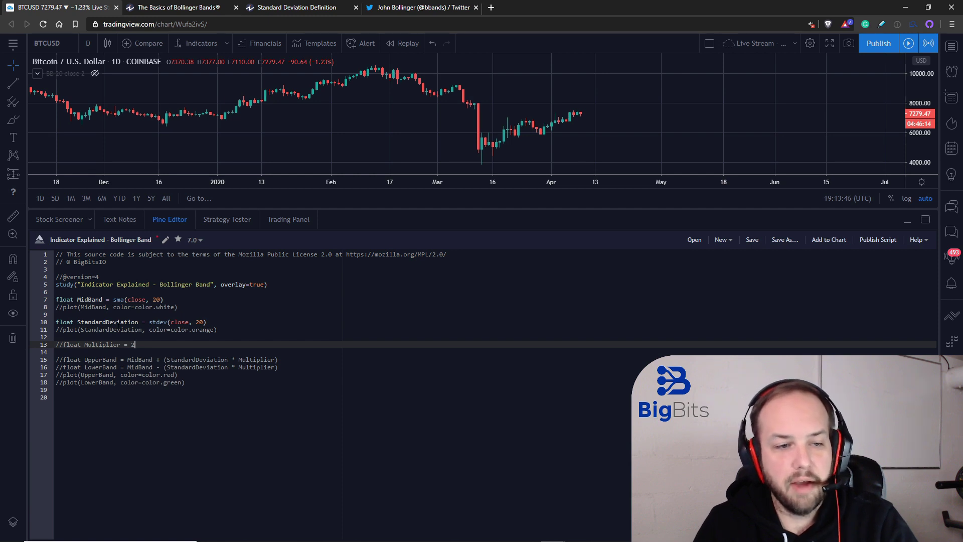
Restore the MidBand plot, uncomment Multiplier = 2, save, and show the built-in bands for comparison.
{"action": "left_click", "coordinate": [269, 307]}
{"action": "key", "text": "Home"}
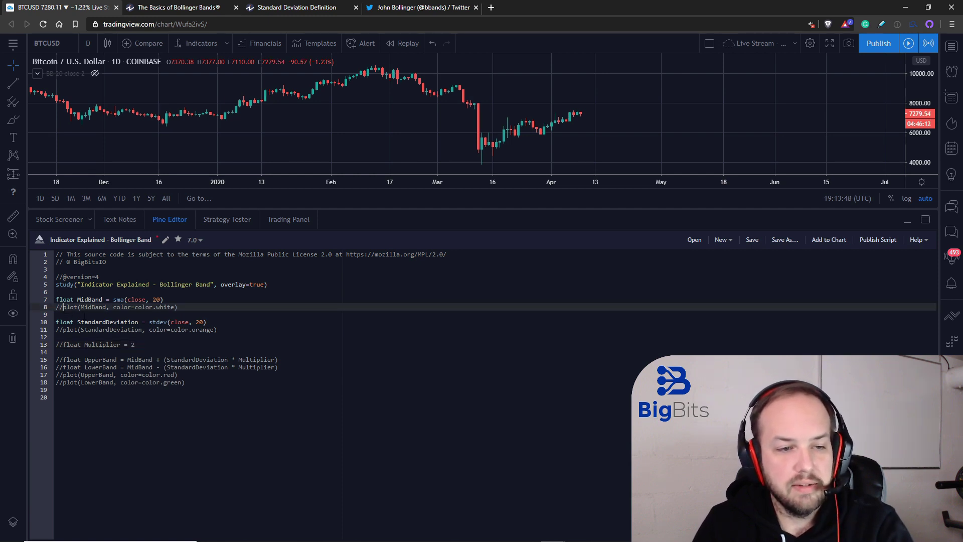
{"action": "key", "text": "Delete"}
{"action": "key", "text": "Delete"}
{"action": "key", "text": "Down"}
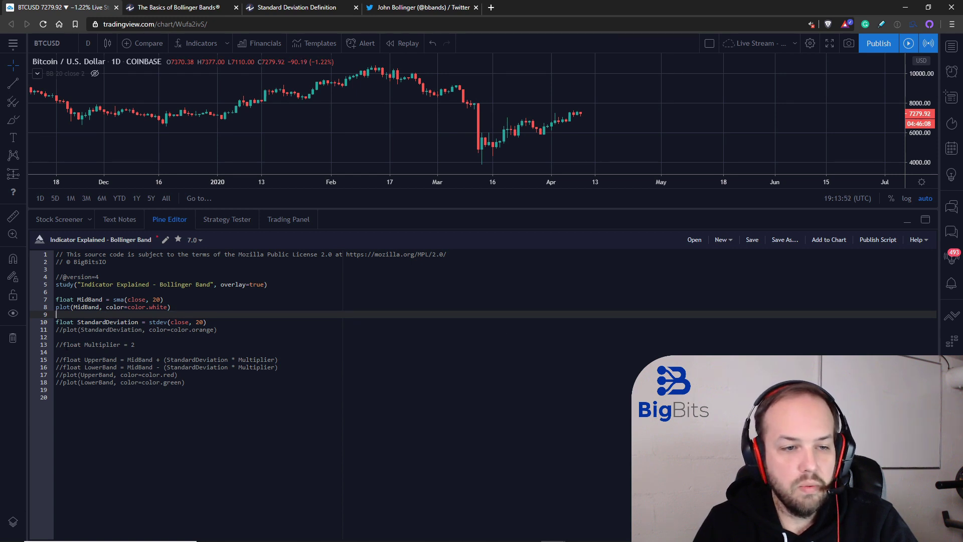
{"action": "left_click", "coordinate": [64, 345]}
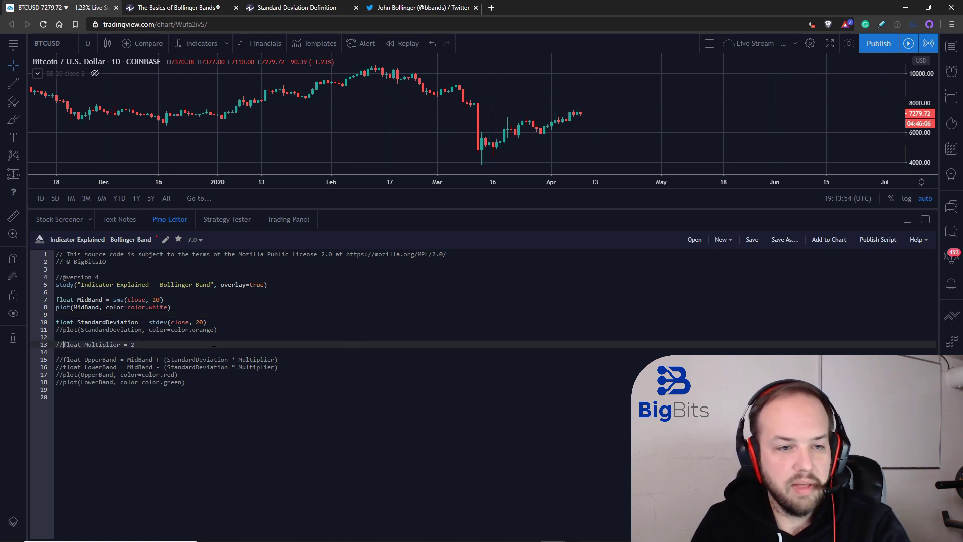
{"action": "key", "text": "BackSpace"}
{"action": "key", "text": "BackSpace"}
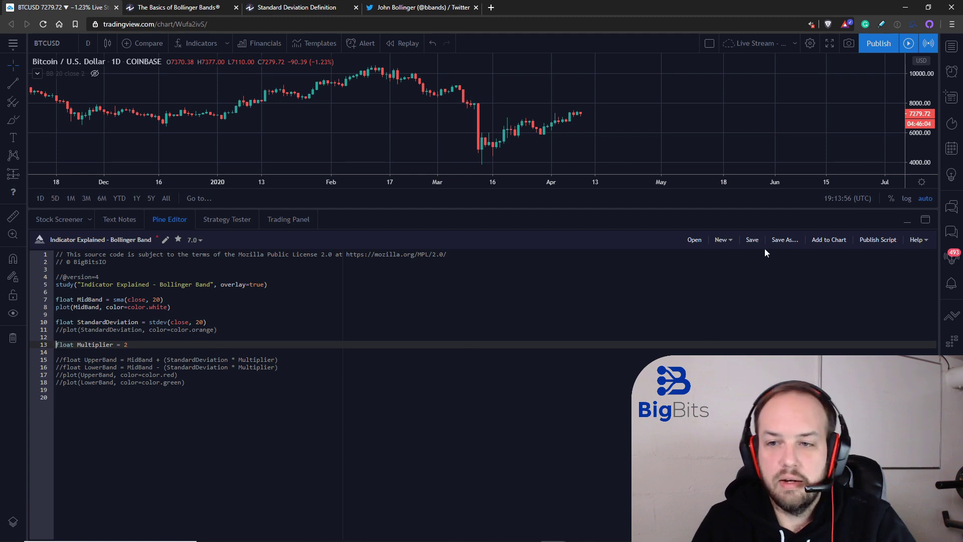
{"action": "left_click", "coordinate": [754, 242]}
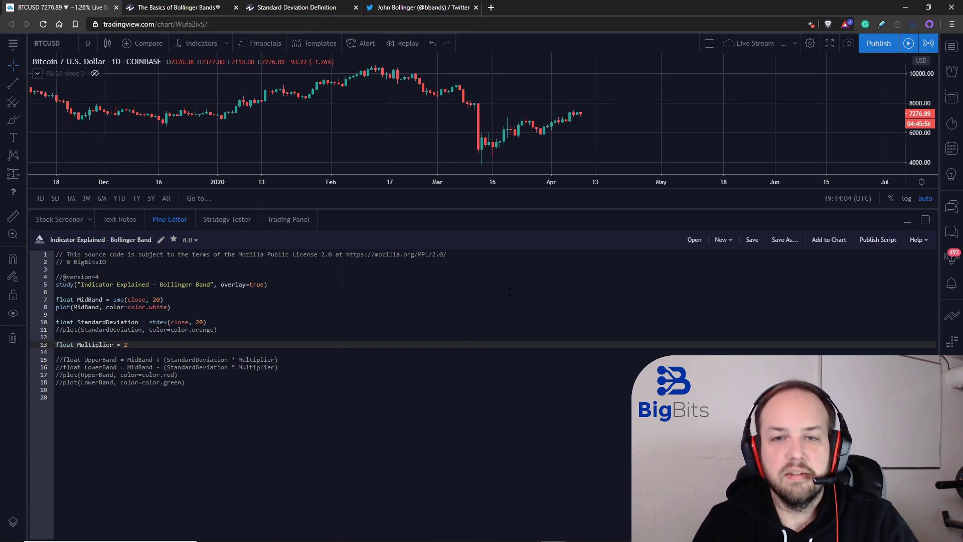
{"action": "left_click", "coordinate": [95, 74]}
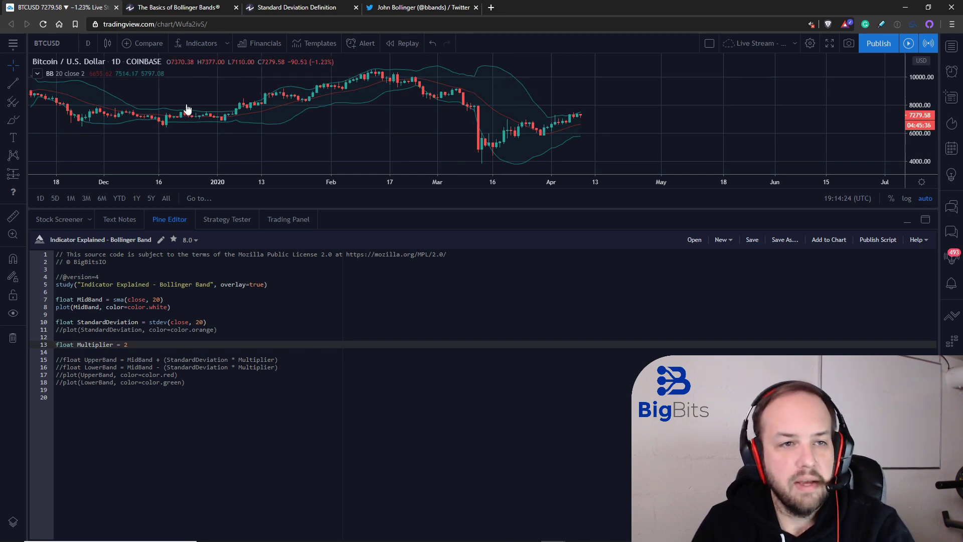
Hide the built-in bands and uncomment the UpperBand and LowerBand calculations on lines 15–16.
{"action": "left_click", "coordinate": [96, 73]}
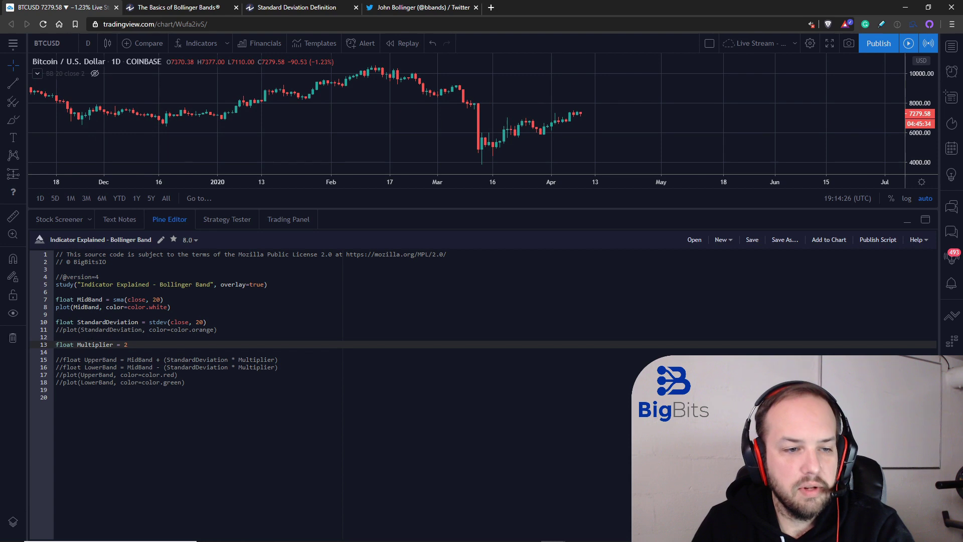
{"action": "left_click", "coordinate": [55, 359]}
{"action": "key", "text": "Delete"}
{"action": "key", "text": "Delete"}
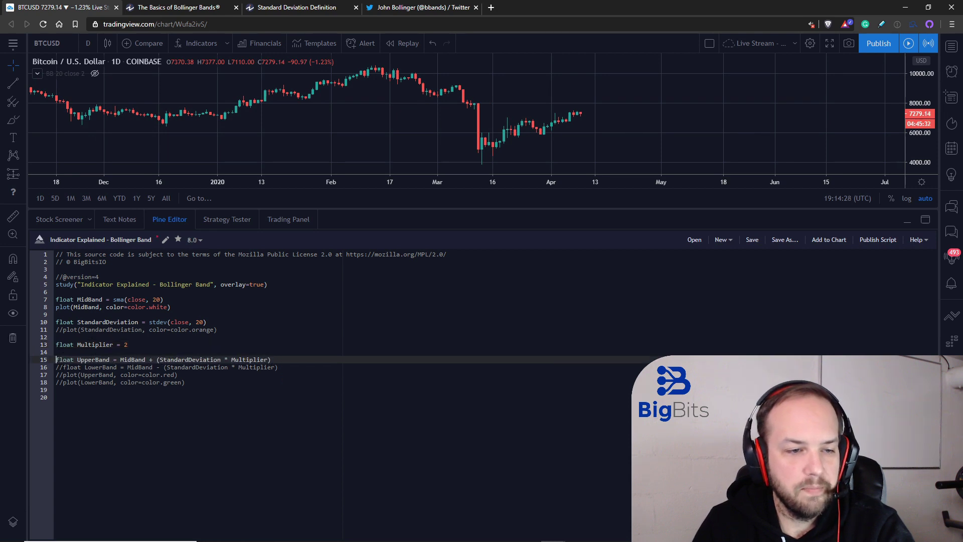
{"action": "key", "text": "Down"}
{"action": "key", "text": "Delete"}
{"action": "key", "text": "Delete"}
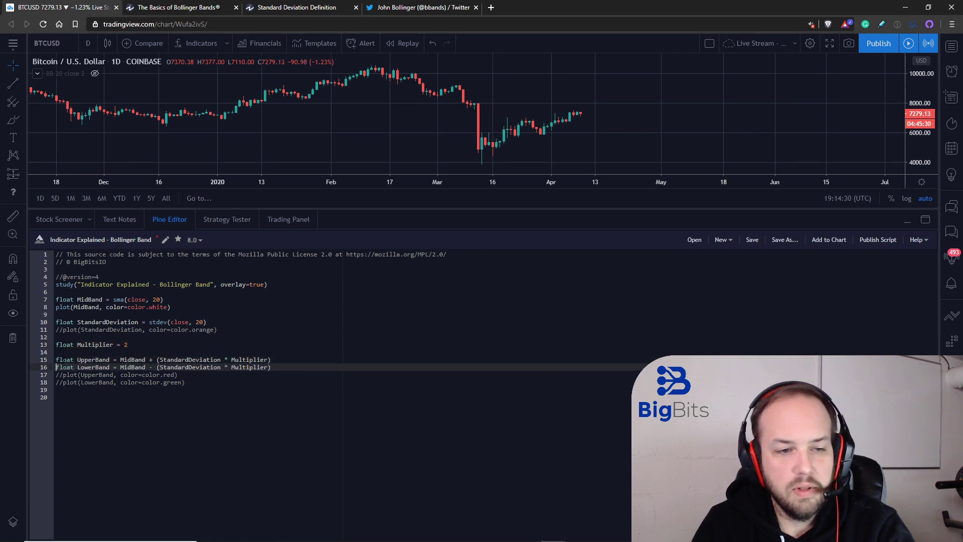
{"action": "left_click", "coordinate": [108, 359]}
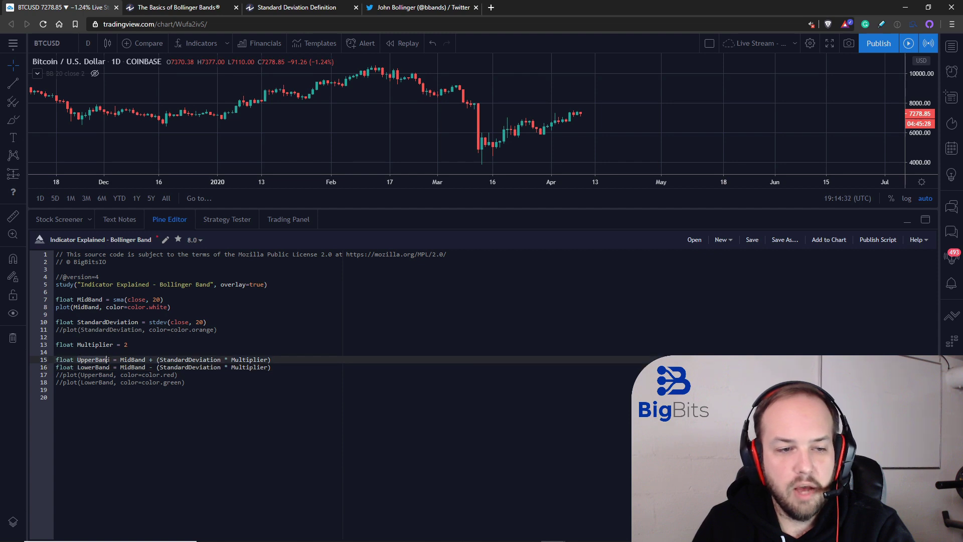
{"action": "left_click", "coordinate": [173, 352]}
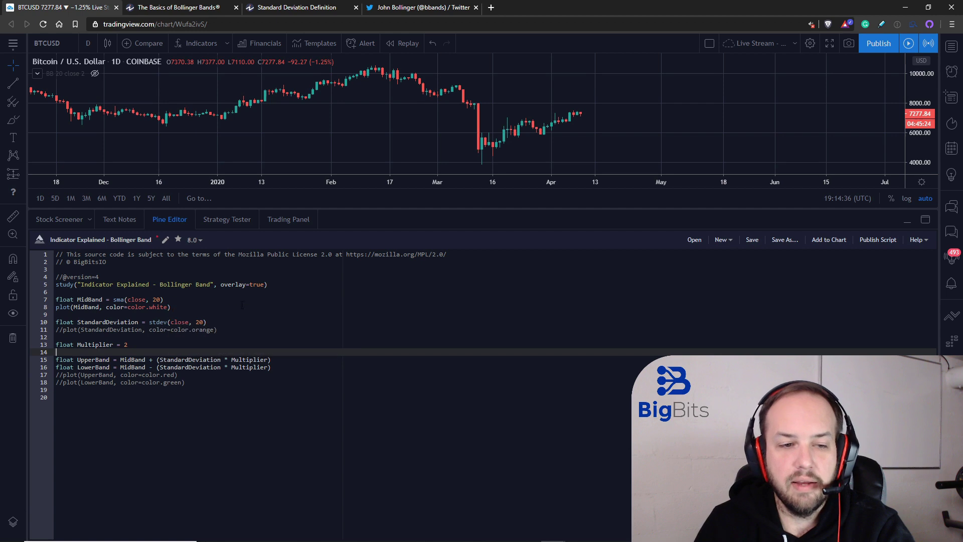
{"action": "left_click", "coordinate": [156, 360]}
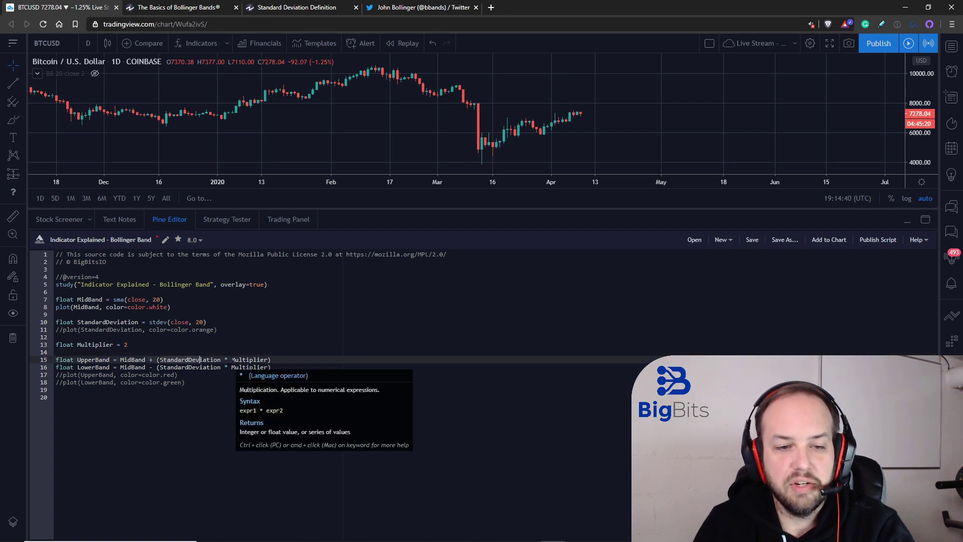
{"action": "left_click", "coordinate": [253, 359]}
{"action": "left_click", "coordinate": [206, 382]}
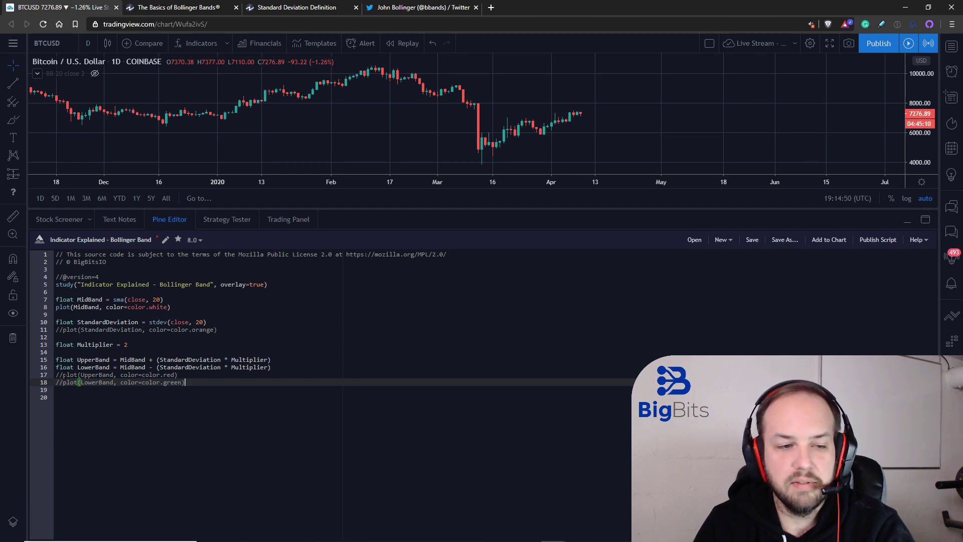
Uncomment the red UpperBand and green LowerBand plots and save the script as version 9.0.
{"action": "left_click", "coordinate": [64, 376]}
{"action": "key", "text": "BackSpace"}
{"action": "key", "text": "BackSpace"}
{"action": "left_click", "coordinate": [64, 383]}
{"action": "key", "text": "BackSpace"}
{"action": "key", "text": "BackSpace"}
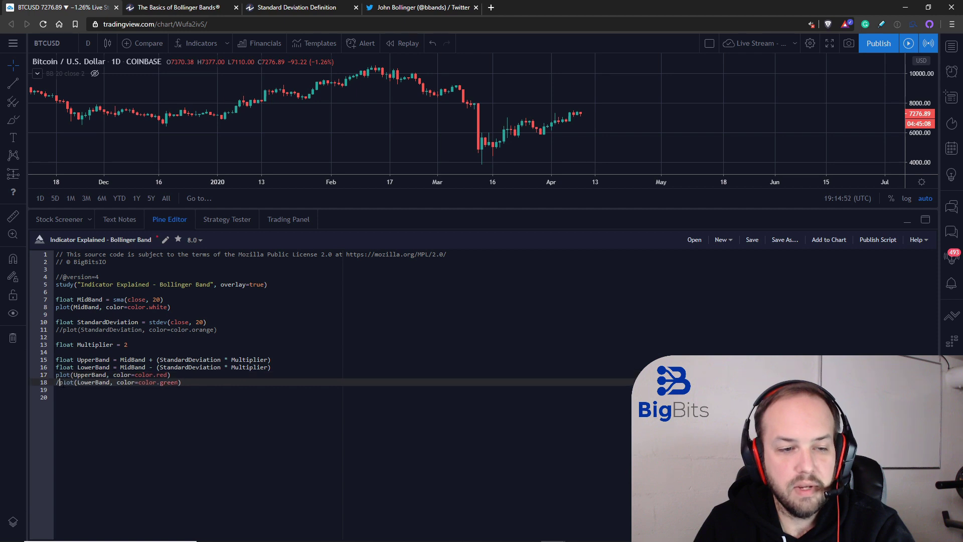
{"action": "left_click", "coordinate": [751, 247]}
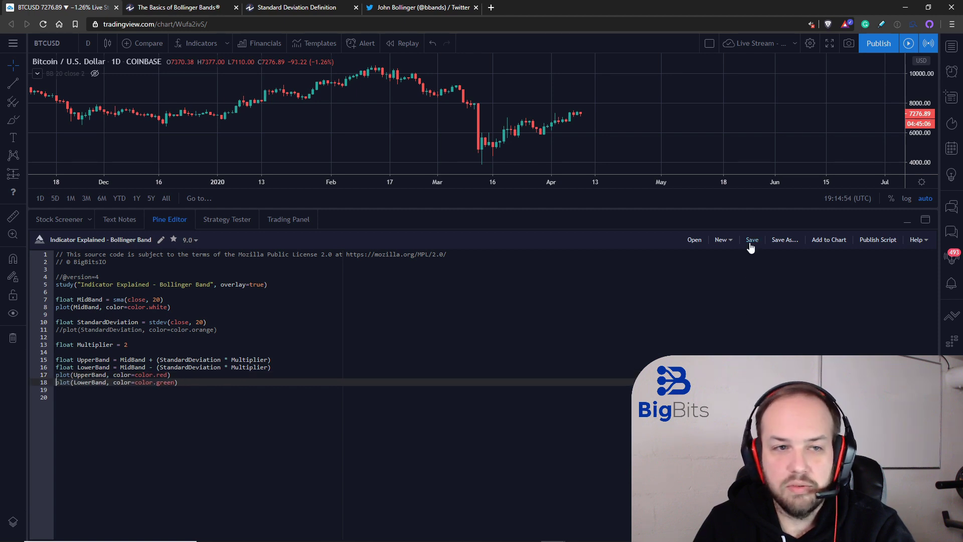
{"action": "left_click", "coordinate": [908, 222]}
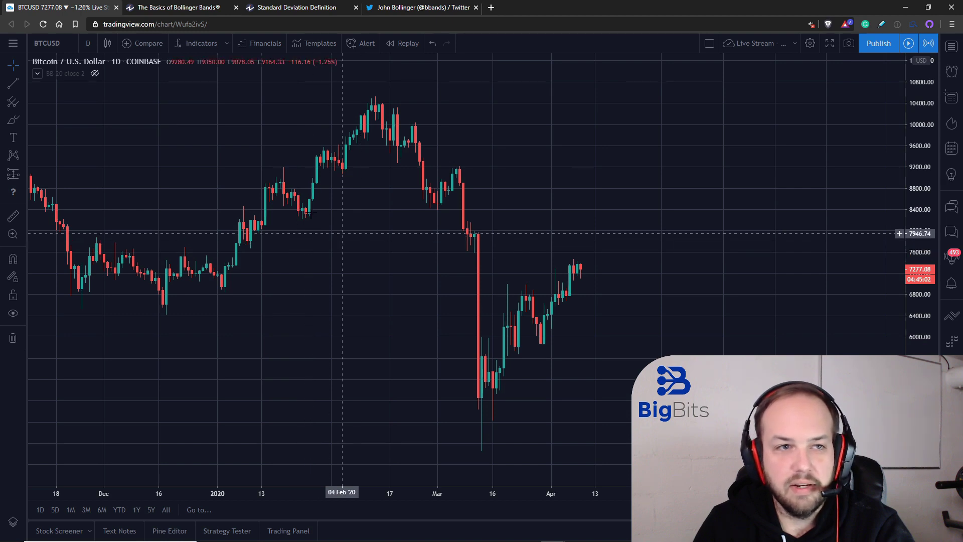
Add the saved Bollinger Band script to the chart, then briefly compare it with the built-in BB.
{"action": "left_click", "coordinate": [169, 531]}
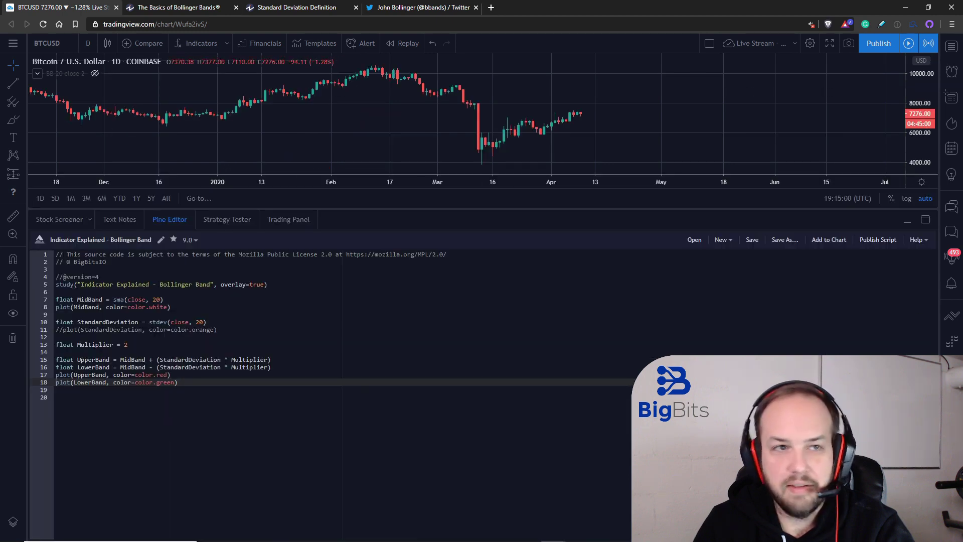
{"action": "left_click", "coordinate": [827, 241]}
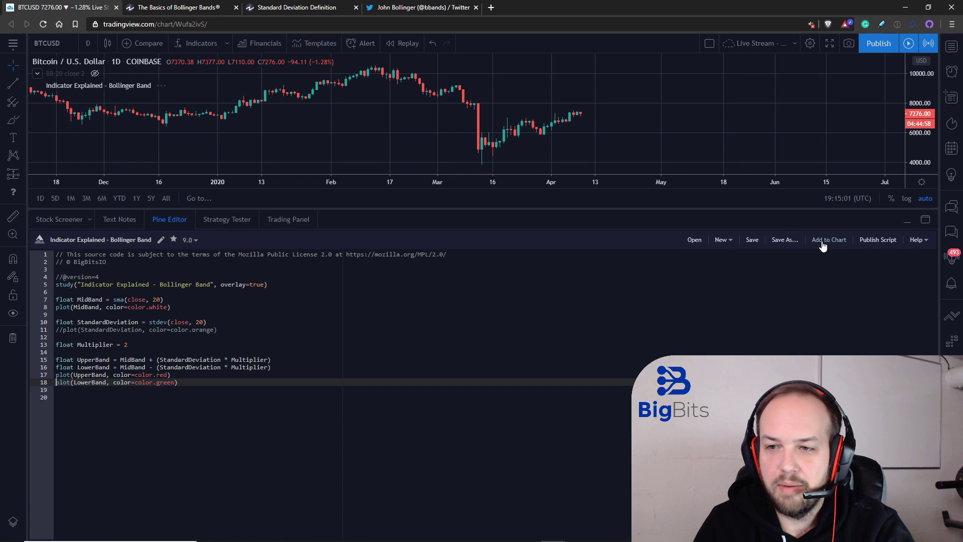
{"action": "left_click", "coordinate": [910, 222]}
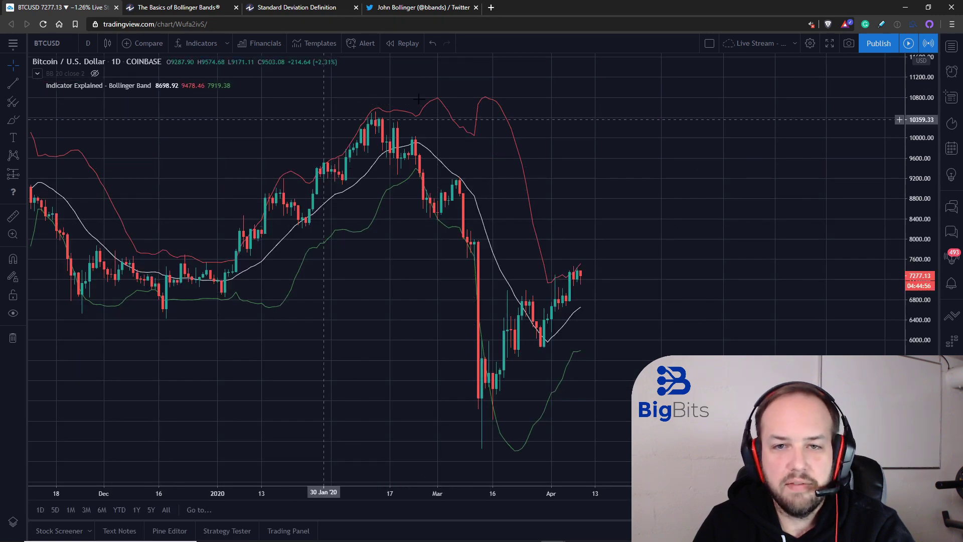
{"action": "left_click", "coordinate": [95, 73]}
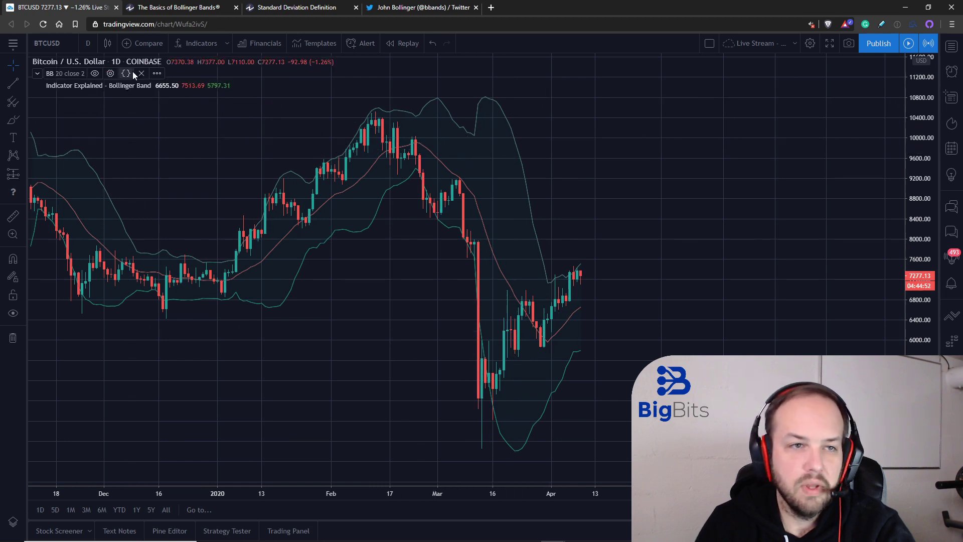
{"action": "left_click", "coordinate": [95, 74]}
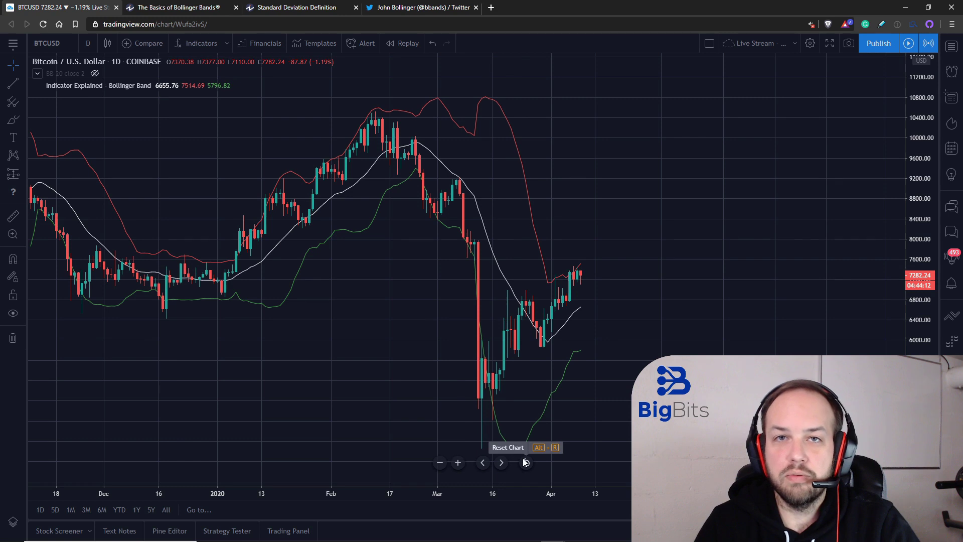
Switch from the Bollinger Bands article tab to the inventor's Twitter profile and view his pinned tweet.
{"action": "left_click", "coordinate": [186, 7]}
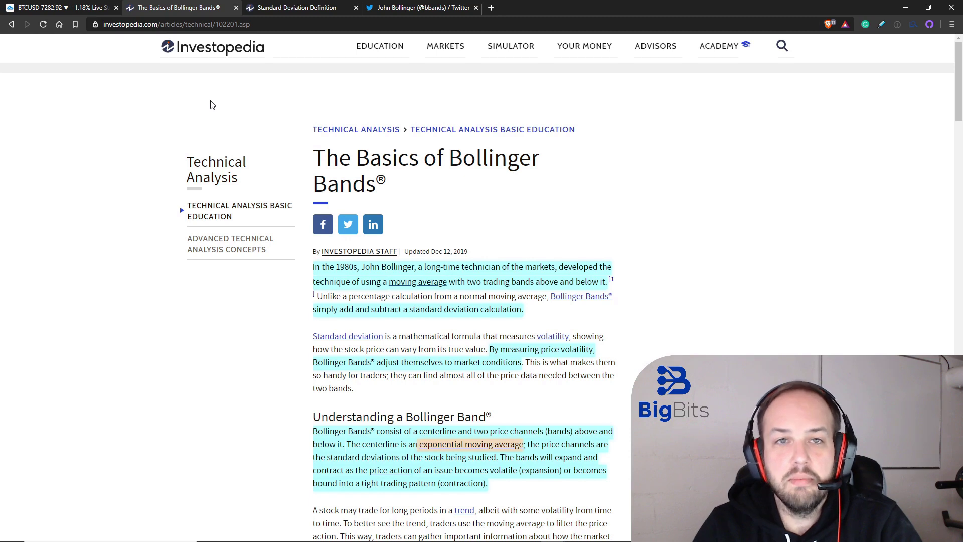
{"action": "left_click", "coordinate": [417, 8]}
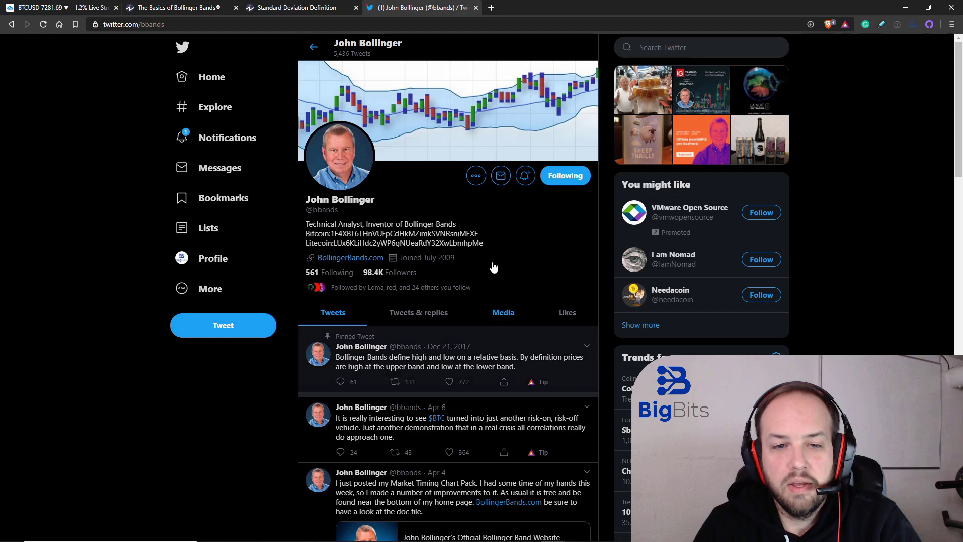
{"action": "scroll", "coordinate": [529, 213], "scroll_direction": "down", "scroll_amount": 6}
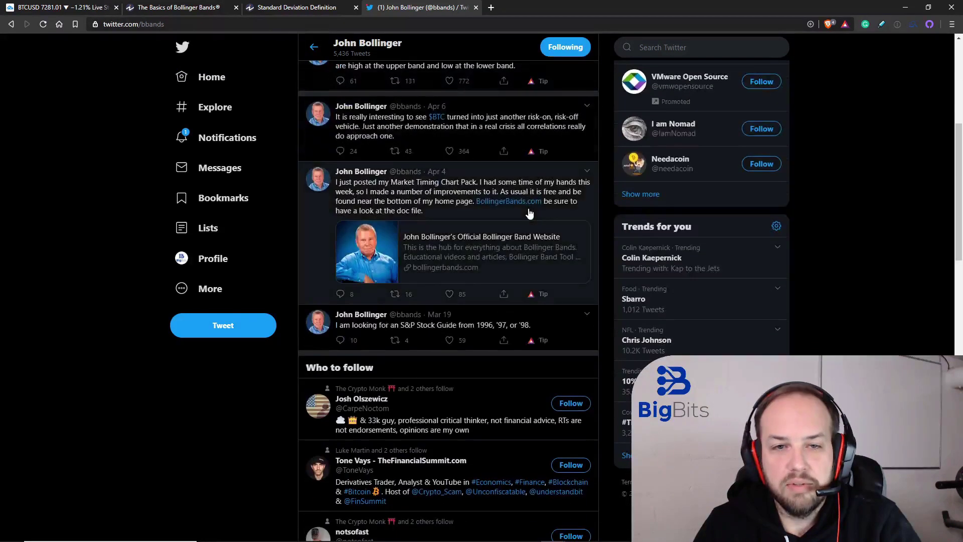
{"action": "scroll", "coordinate": [529, 213], "scroll_direction": "up", "scroll_amount": 6}
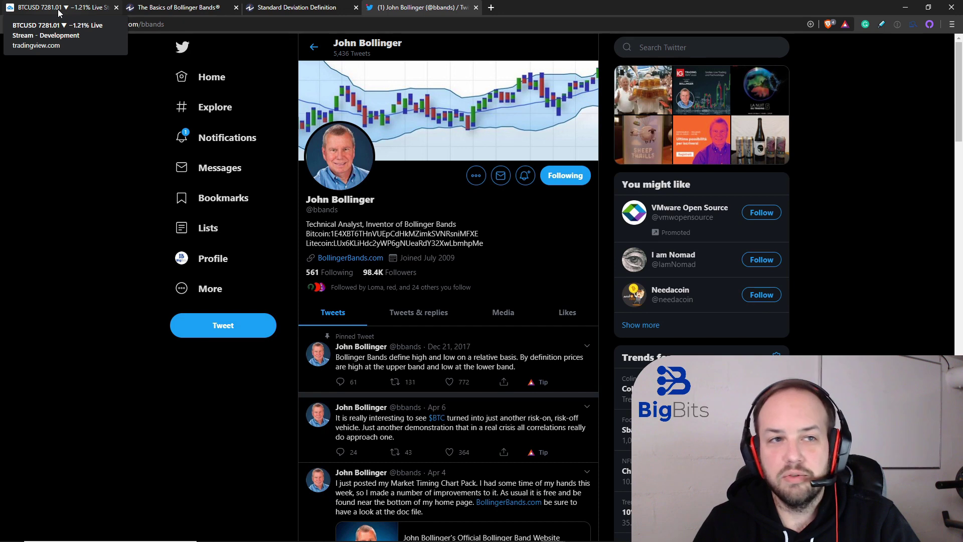
Read Investopedia's 'Understanding a Bollinger Band' section, then return to the BTCUSD chart with Ctrl+1.
{"action": "left_click", "coordinate": [181, 9]}
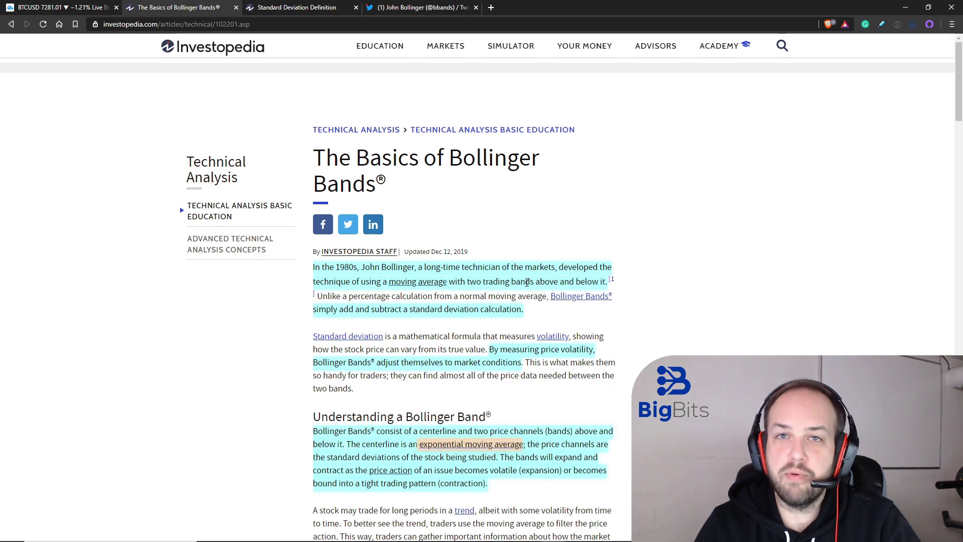
{"action": "scroll", "coordinate": [659, 268], "scroll_direction": "down", "scroll_amount": 2}
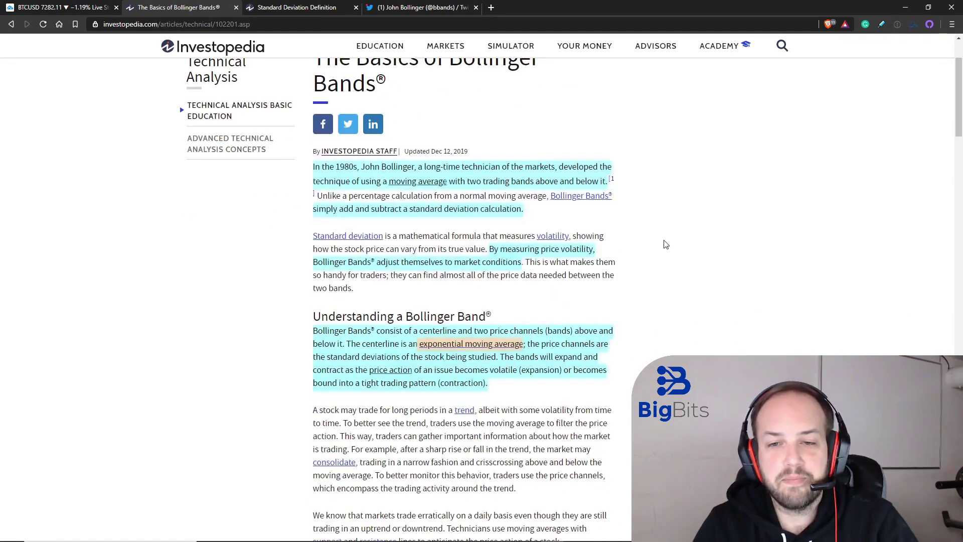
{"action": "scroll", "coordinate": [672, 224], "scroll_direction": "down", "scroll_amount": 2}
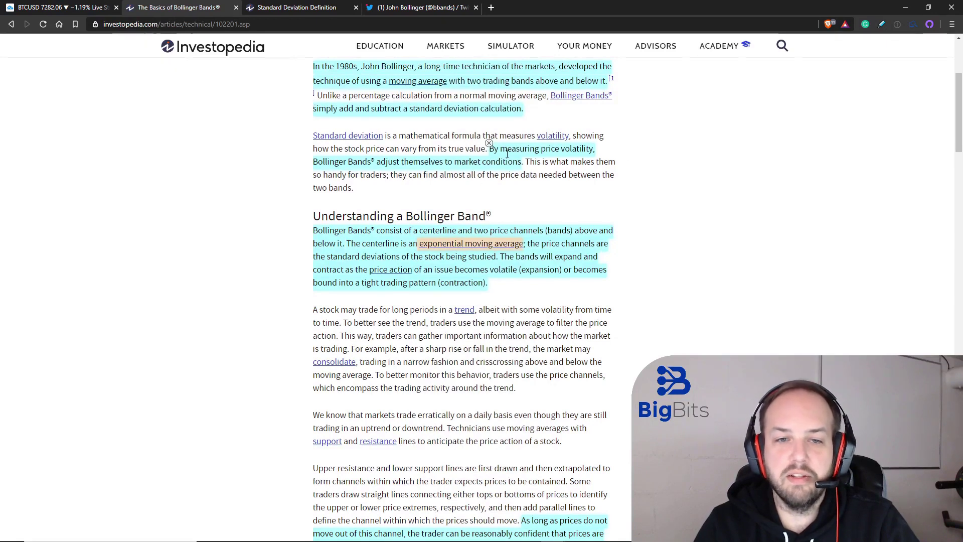
{"action": "scroll", "coordinate": [507, 154], "scroll_direction": "down", "scroll_amount": 1}
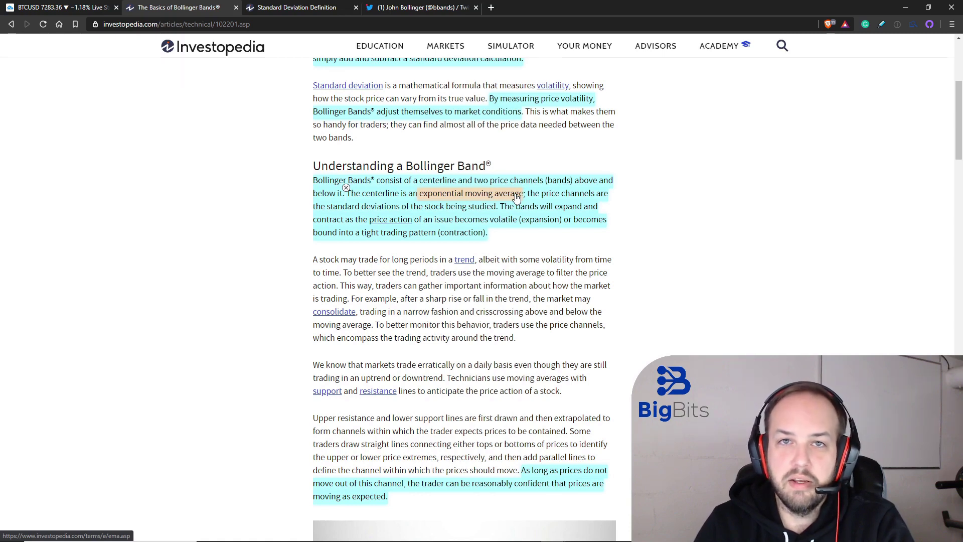
{"action": "key", "text": "ctrl+1"}
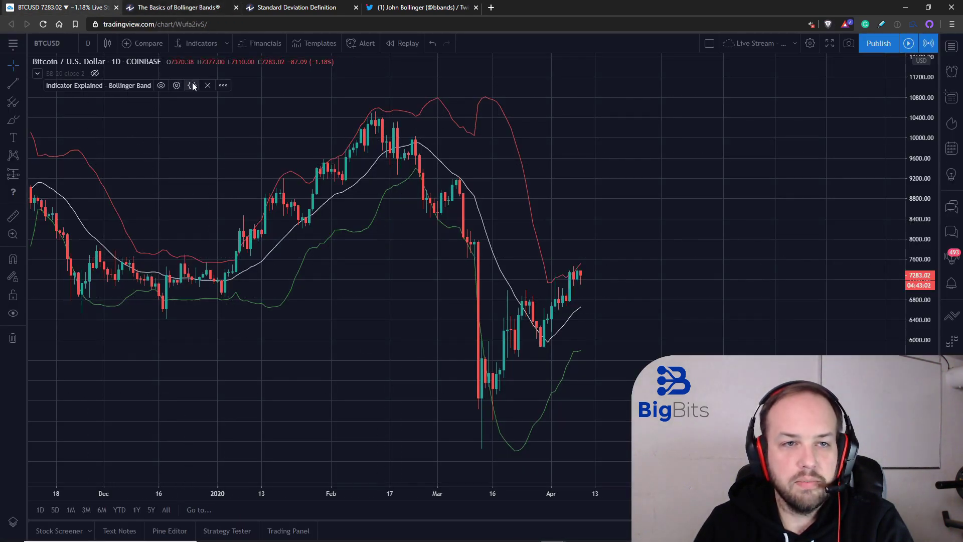
Change line 7's sma to ema in the Pine script and save it as version 10.0.
{"action": "left_click", "coordinate": [193, 86]}
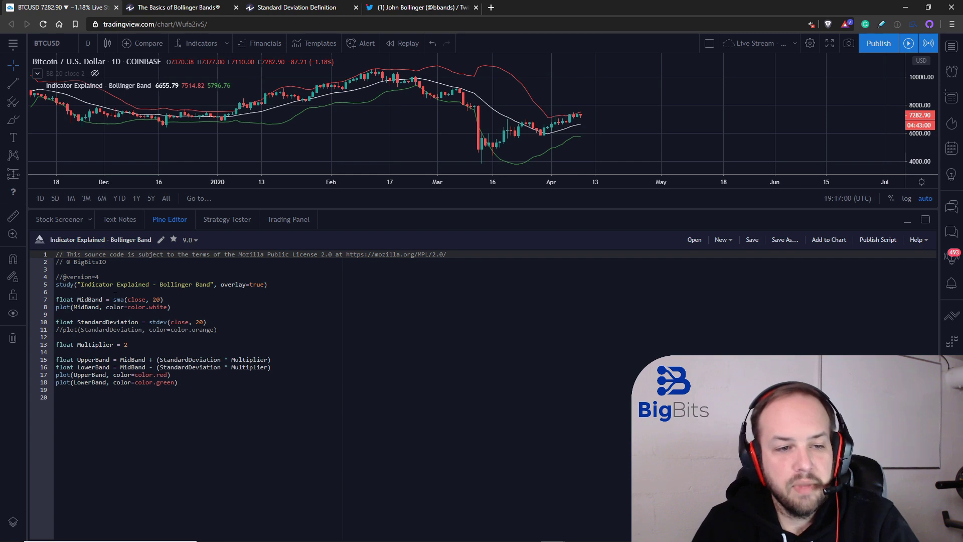
{"action": "left_click", "coordinate": [114, 299]}
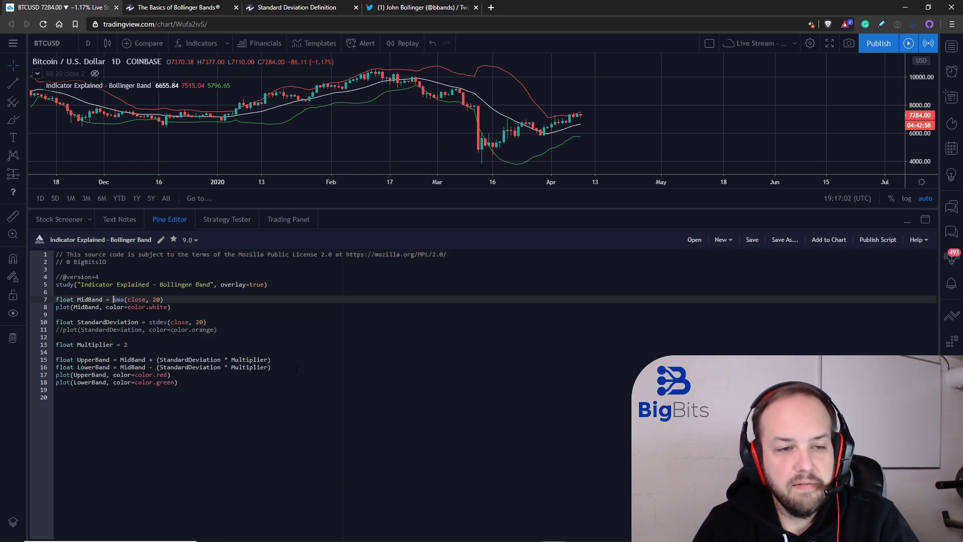
{"action": "key", "text": "Delete"}
{"action": "type", "text": "e"}
{"action": "left_click", "coordinate": [286, 344]}
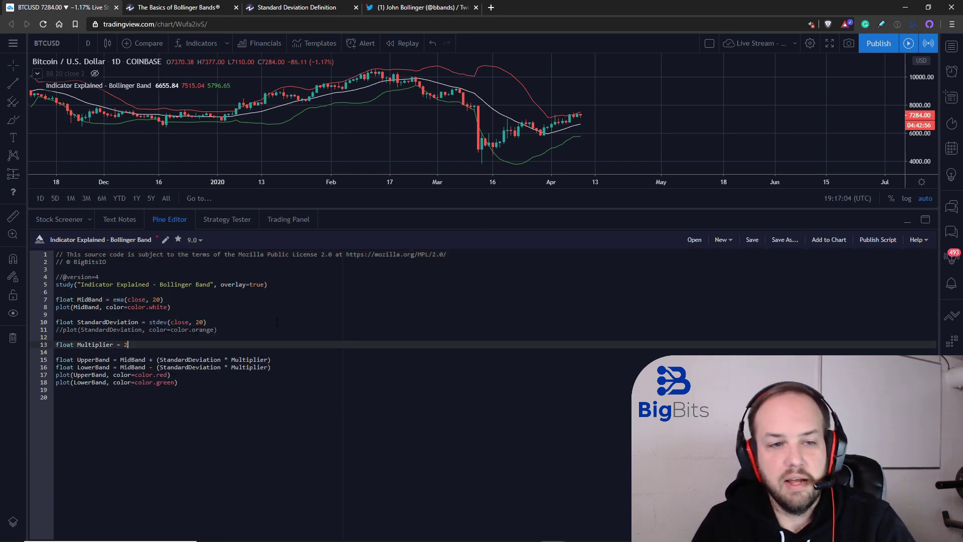
{"action": "left_click", "coordinate": [751, 240]}
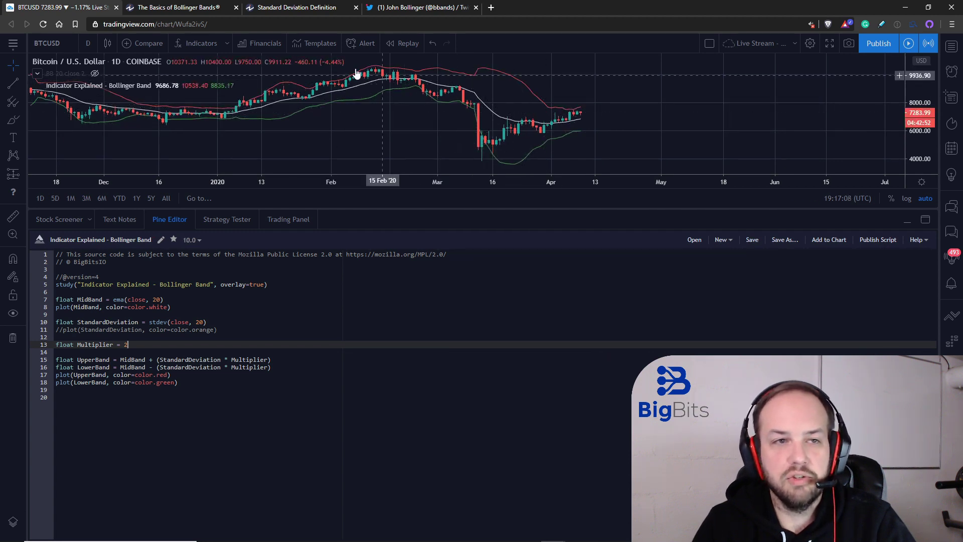
Review the built-in BB indicator's settings unchanged, then go back to the Bollinger Bands article.
{"action": "left_click", "coordinate": [110, 73]}
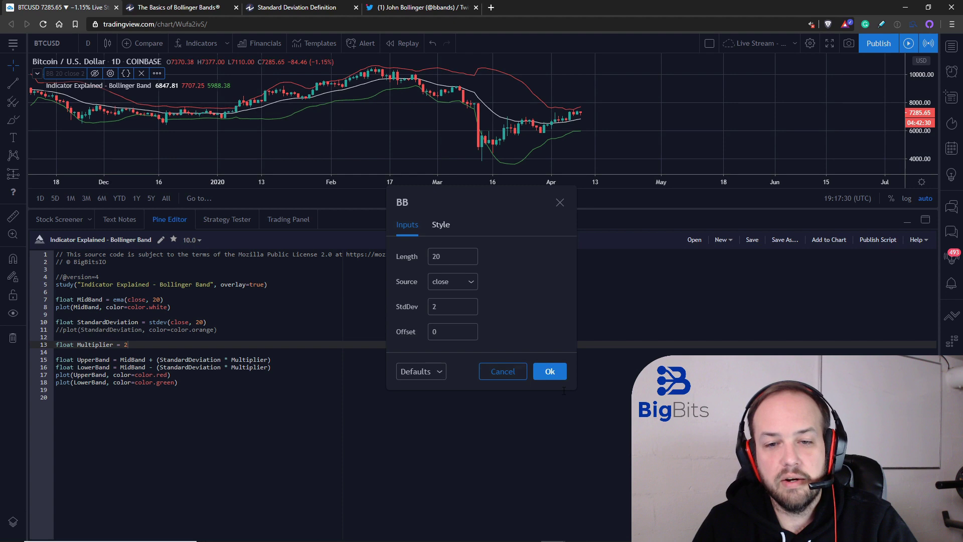
{"action": "left_click", "coordinate": [549, 372]}
{"action": "left_click", "coordinate": [178, 7]}
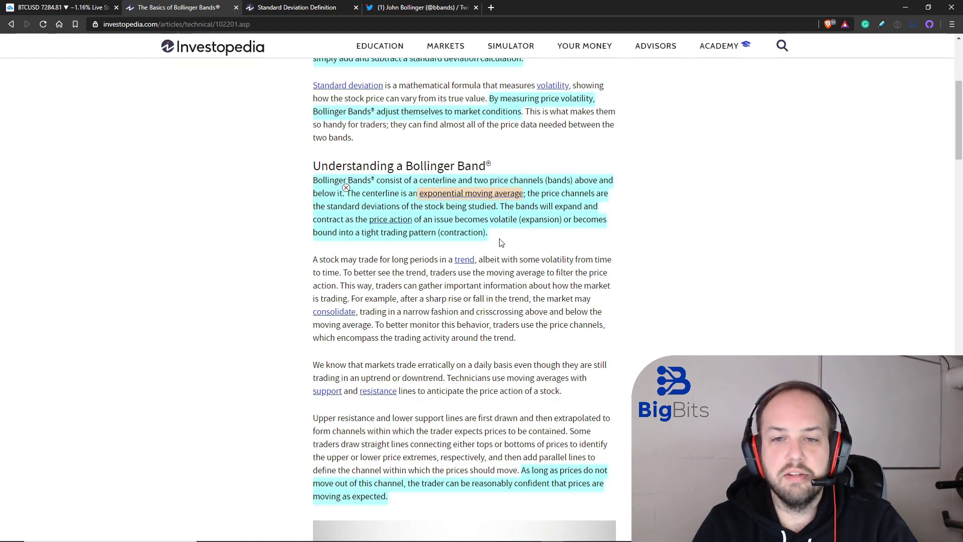
{"action": "left_click_drag", "start_coordinate": [492, 216], "coordinate": [550, 221]}
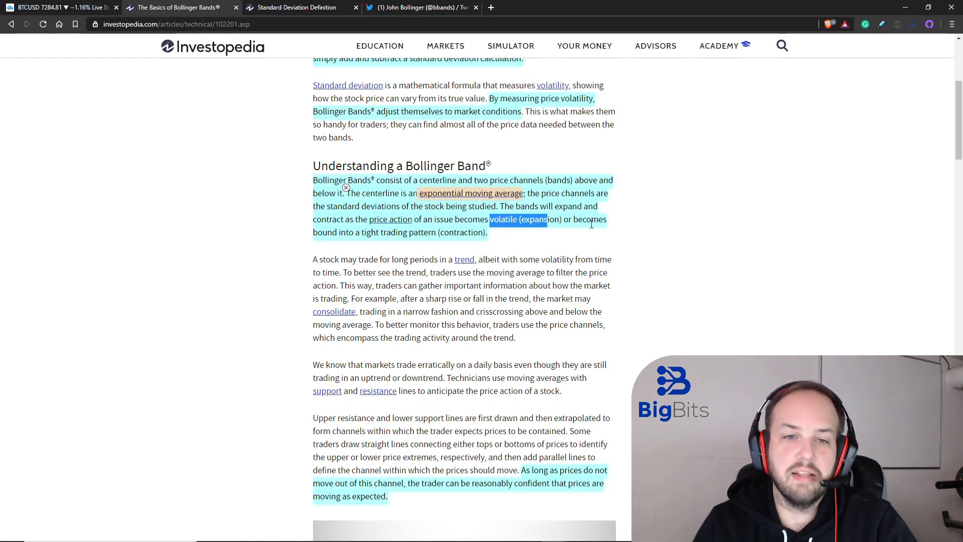
{"action": "left_click", "coordinate": [554, 242]}
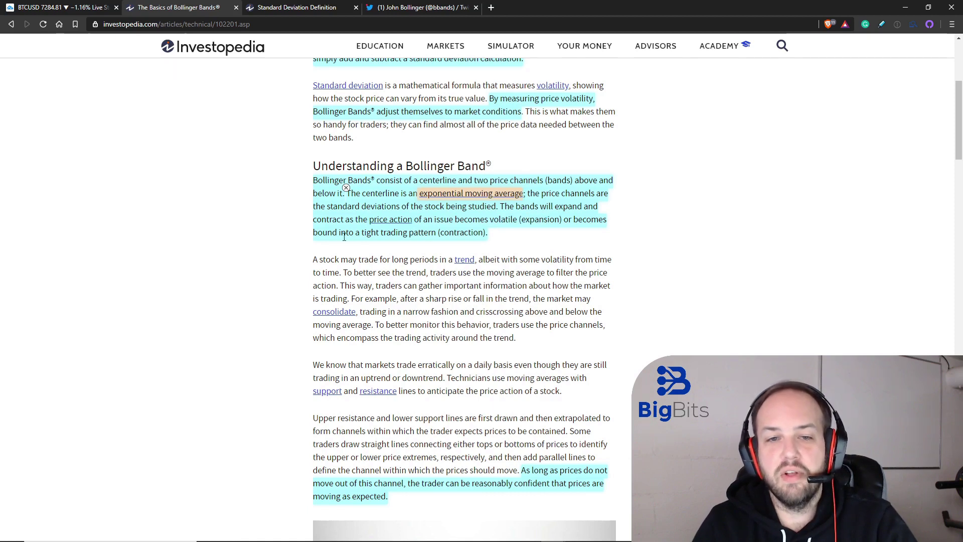
{"action": "left_click_drag", "start_coordinate": [327, 233], "coordinate": [419, 234]}
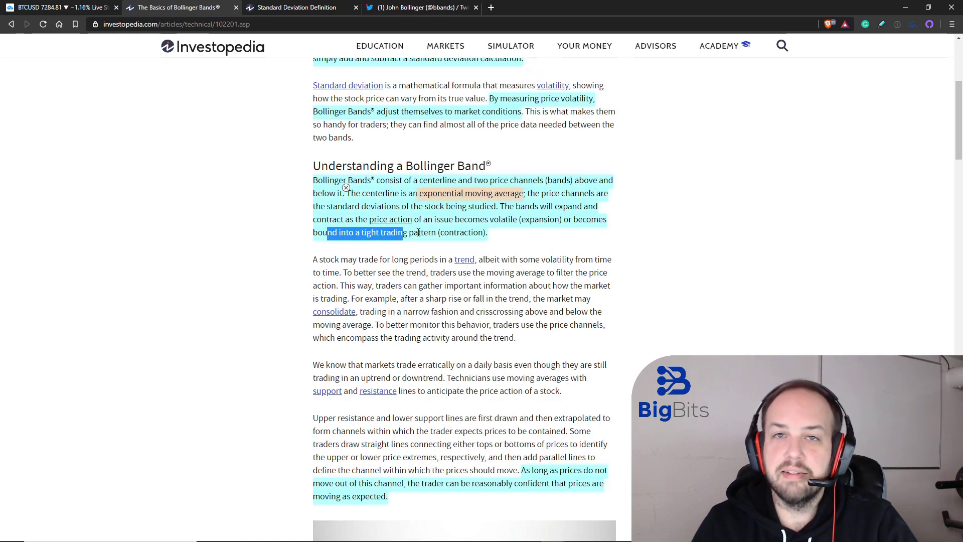
{"action": "left_click", "coordinate": [577, 243]}
{"action": "scroll", "coordinate": [582, 241], "scroll_direction": "down", "scroll_amount": 5}
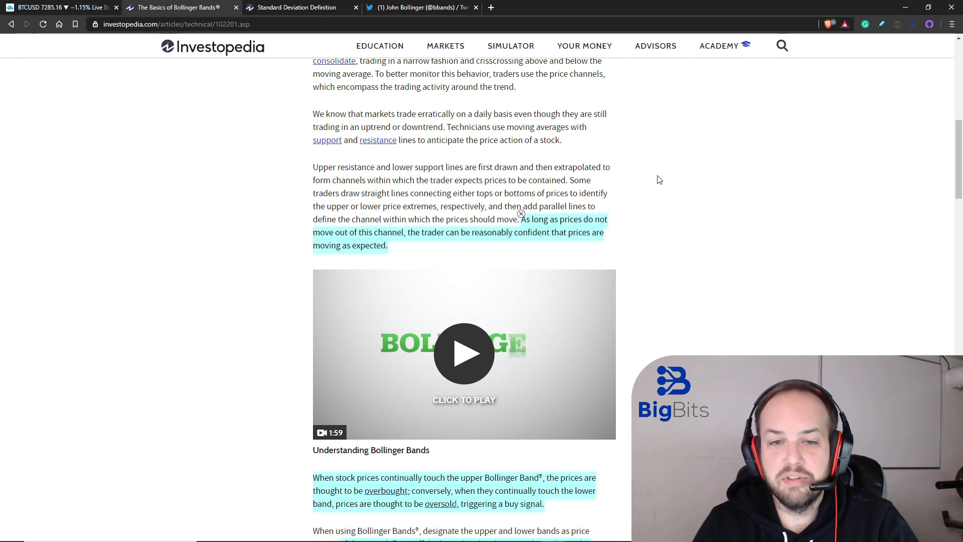
{"action": "scroll", "coordinate": [659, 179], "scroll_direction": "down", "scroll_amount": 5}
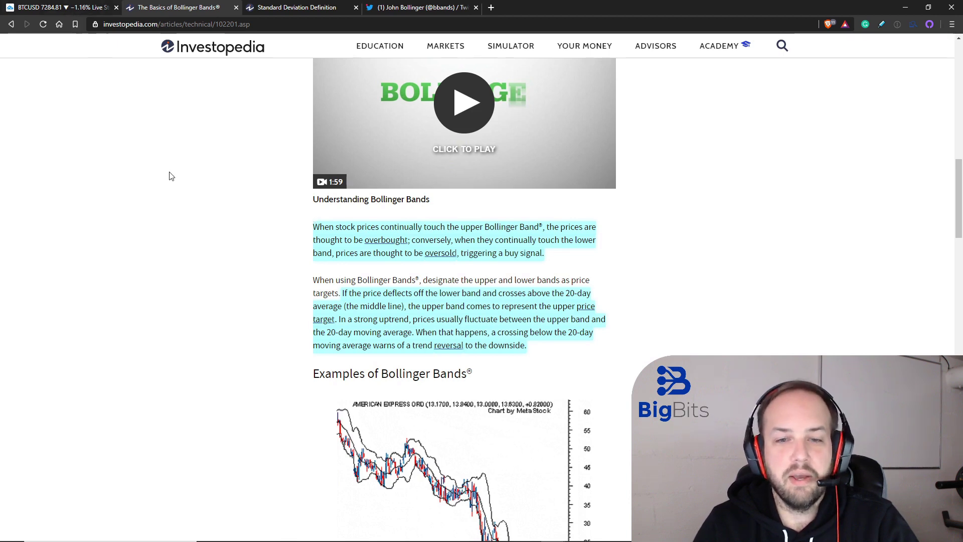
{"action": "scroll", "coordinate": [166, 150], "scroll_direction": "down", "scroll_amount": 2}
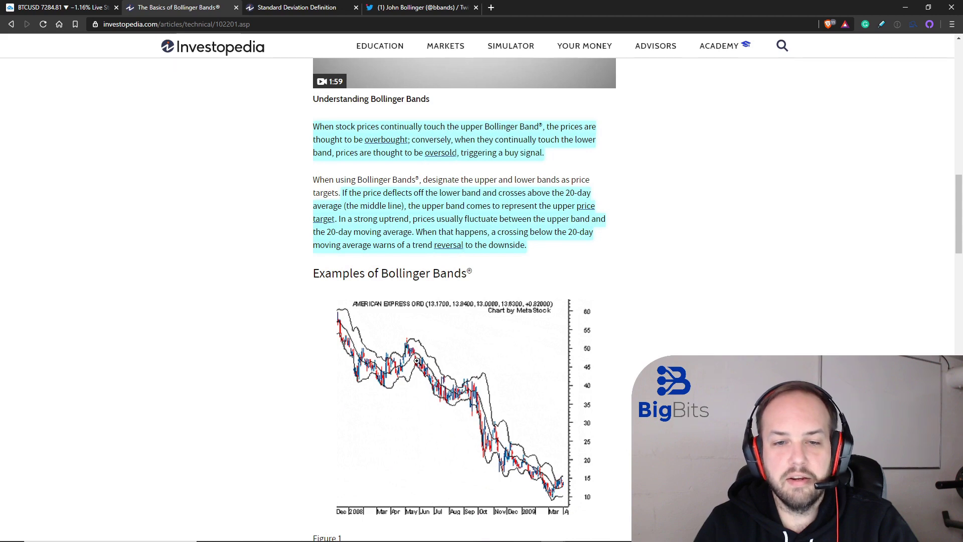
Scroll the article to the price-target passage just above Figure 1's American Express chart.
{"action": "scroll", "coordinate": [435, 382], "scroll_direction": "down", "scroll_amount": 2}
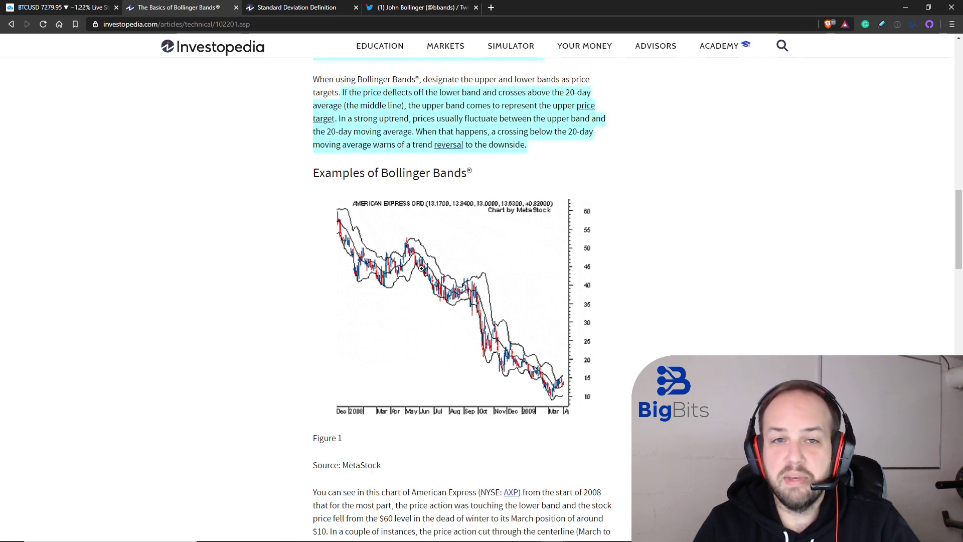
{"action": "scroll", "coordinate": [284, 266], "scroll_direction": "up", "scroll_amount": 2}
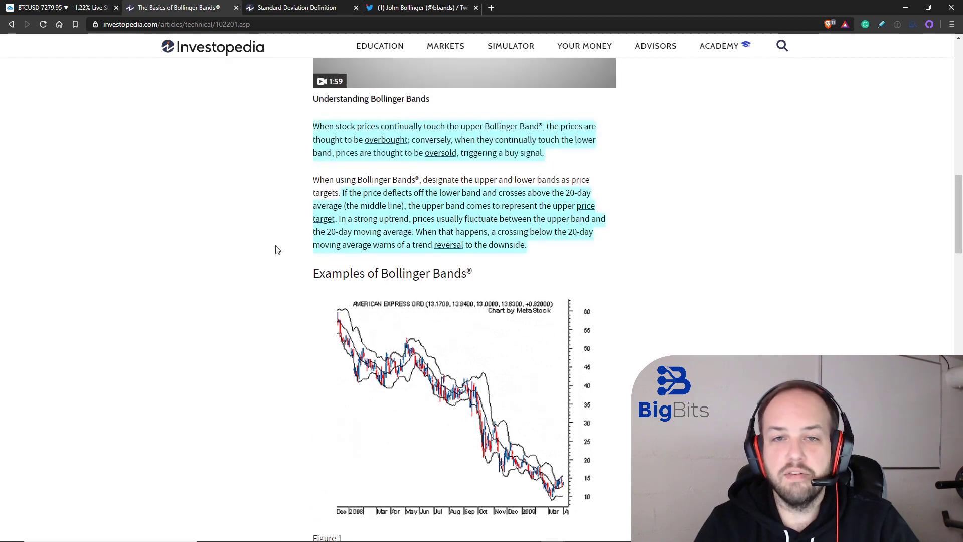
{"action": "scroll", "coordinate": [300, 260], "scroll_direction": "down", "scroll_amount": 2}
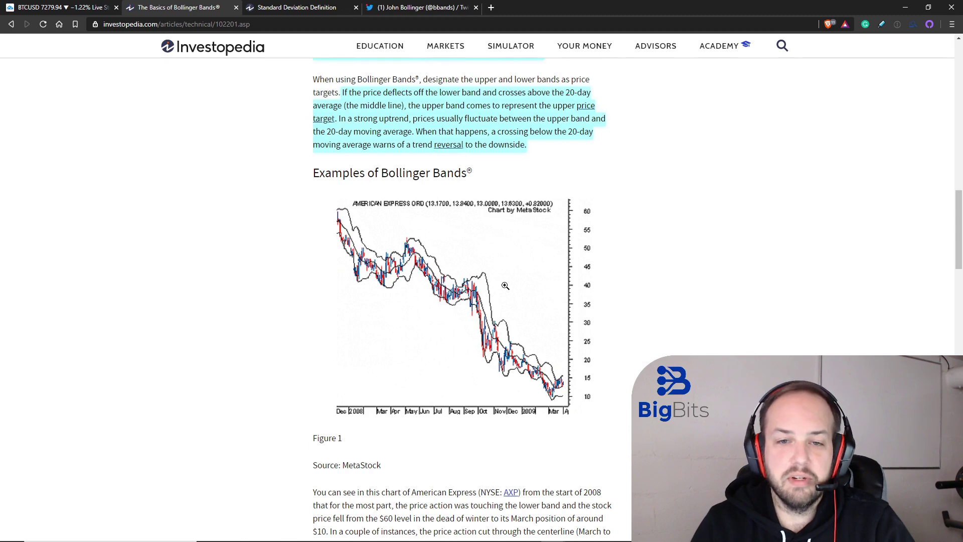
{"action": "scroll", "coordinate": [270, 237], "scroll_direction": "down", "scroll_amount": 1}
{"action": "scroll", "coordinate": [270, 237], "scroll_direction": "up", "scroll_amount": 2}
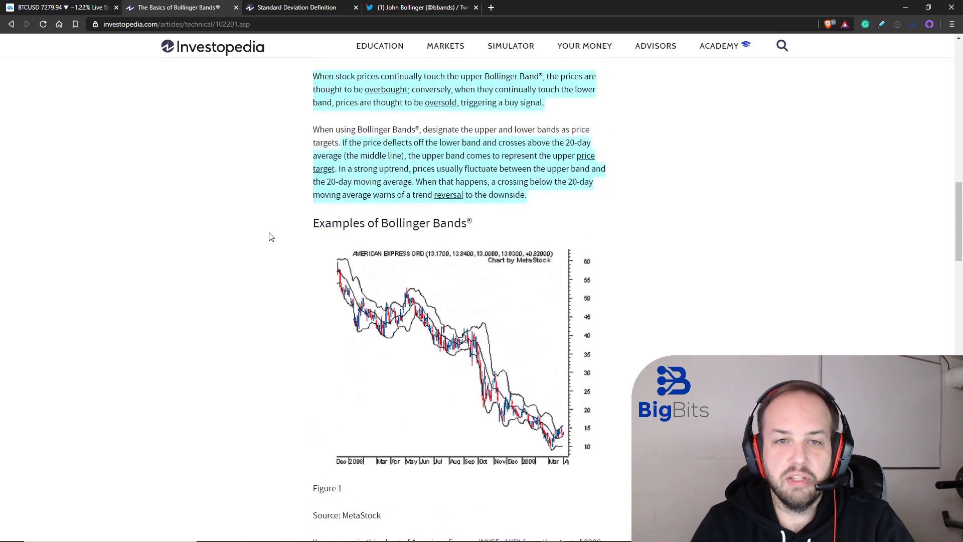
Briefly enlarge the American Express chart, close it, and zoom the article text in.
{"action": "left_click", "coordinate": [384, 336]}
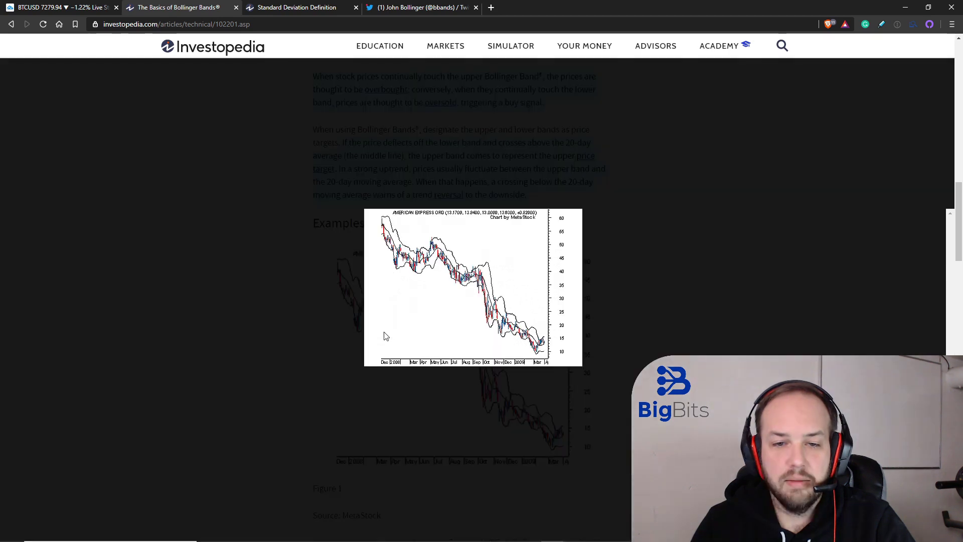
{"action": "left_click", "coordinate": [650, 236]}
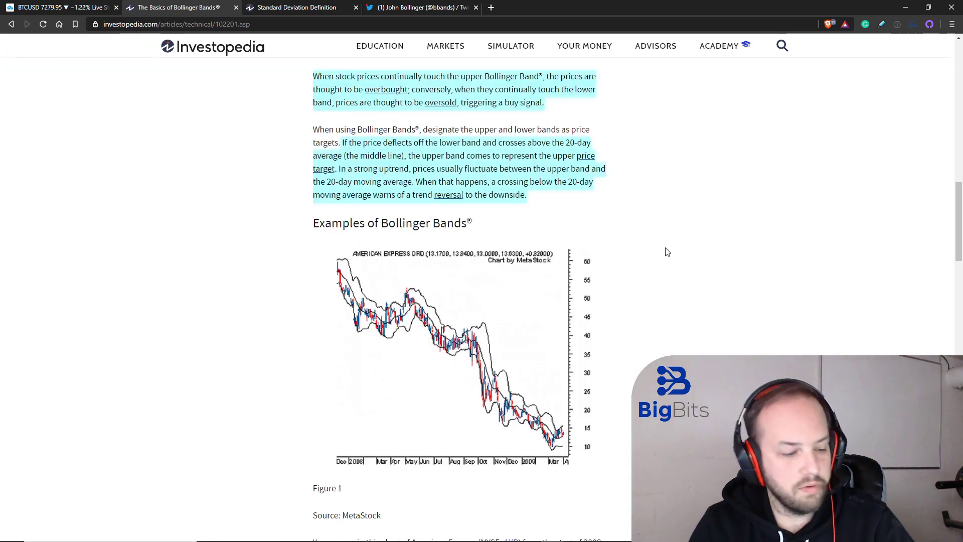
{"action": "key", "text": "ctrl+plus"}
{"action": "key", "text": "ctrl+plus"}
{"action": "key", "text": "ctrl+plus"}
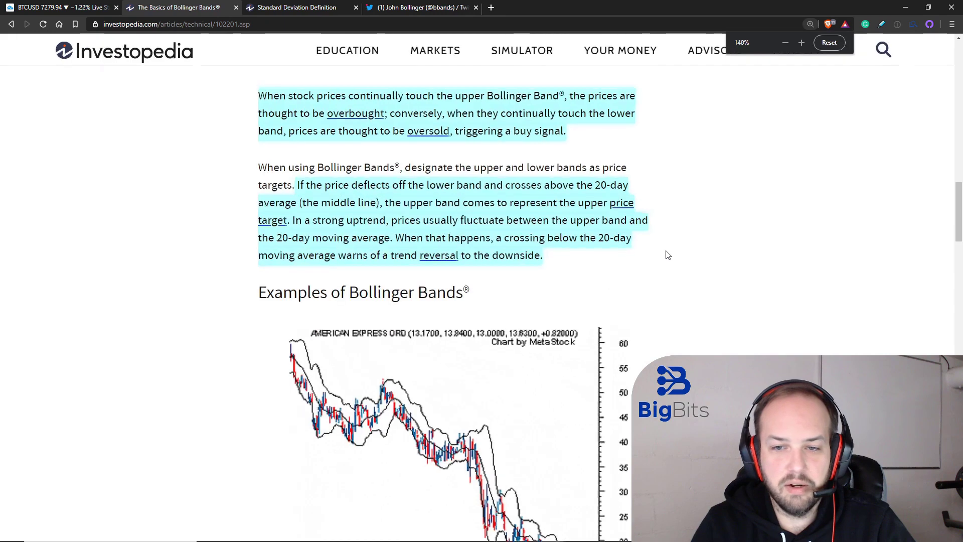
{"action": "scroll", "coordinate": [742, 224], "scroll_direction": "down", "scroll_amount": 4}
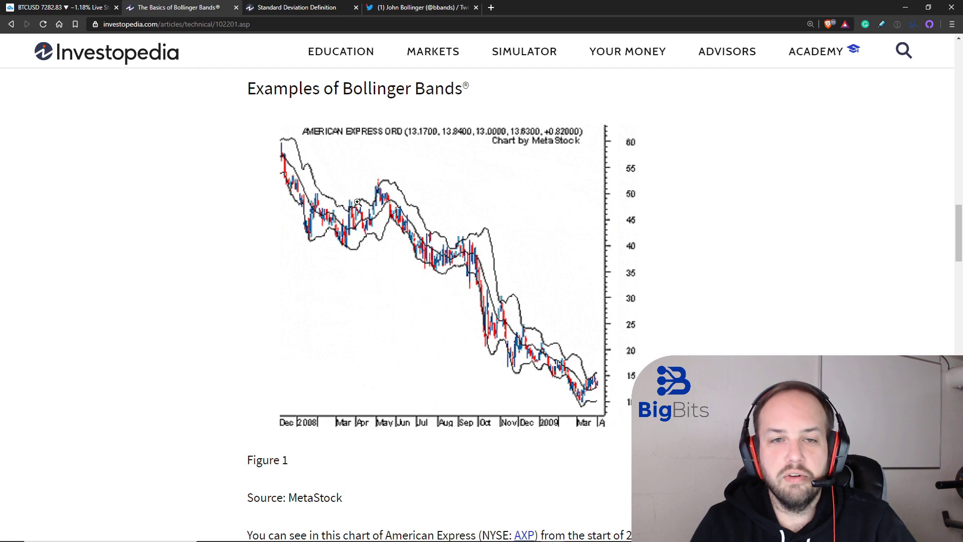
{"action": "scroll", "coordinate": [217, 206], "scroll_direction": "up", "scroll_amount": 4}
{"action": "scroll", "coordinate": [219, 207], "scroll_direction": "down", "scroll_amount": 1}
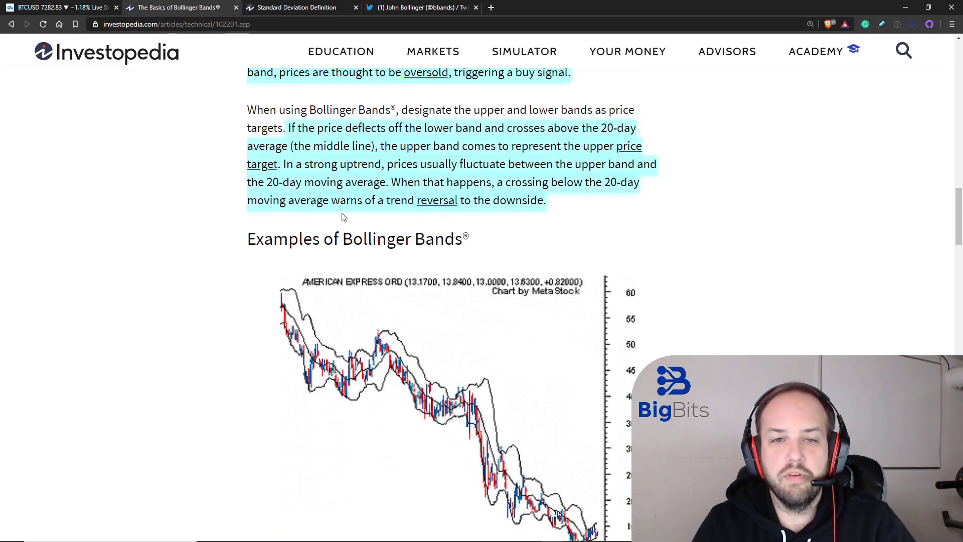
Highlight then clear the phrase 'upper band comes', and scroll down to the Microsoft example chart.
{"action": "left_click_drag", "start_coordinate": [400, 146], "coordinate": [496, 156]}
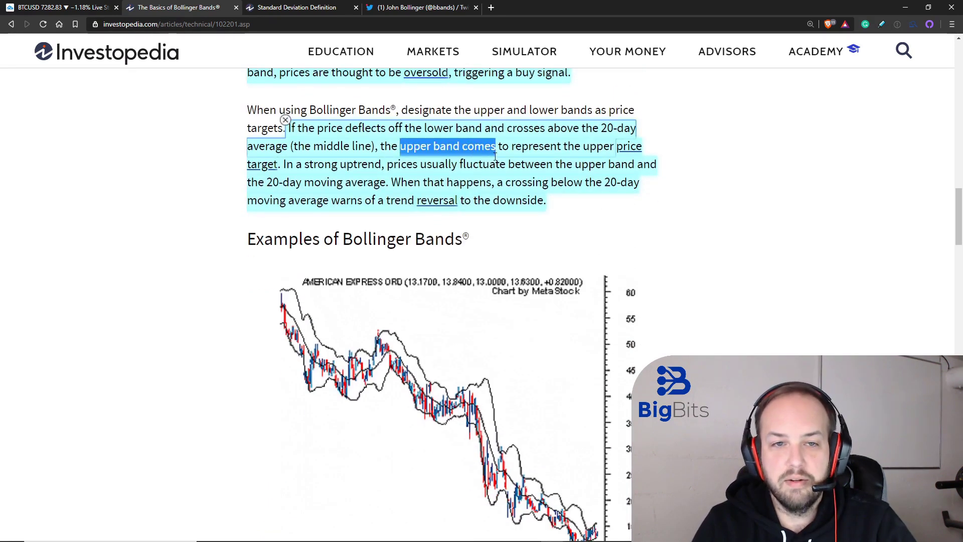
{"action": "scroll", "coordinate": [228, 209], "scroll_direction": "down", "scroll_amount": 3}
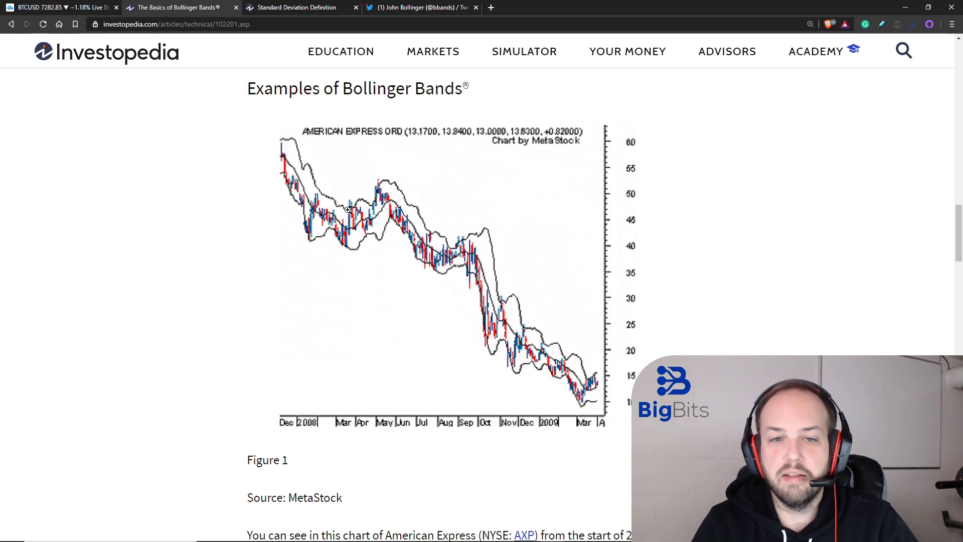
{"action": "scroll", "coordinate": [201, 218], "scroll_direction": "up", "scroll_amount": 4}
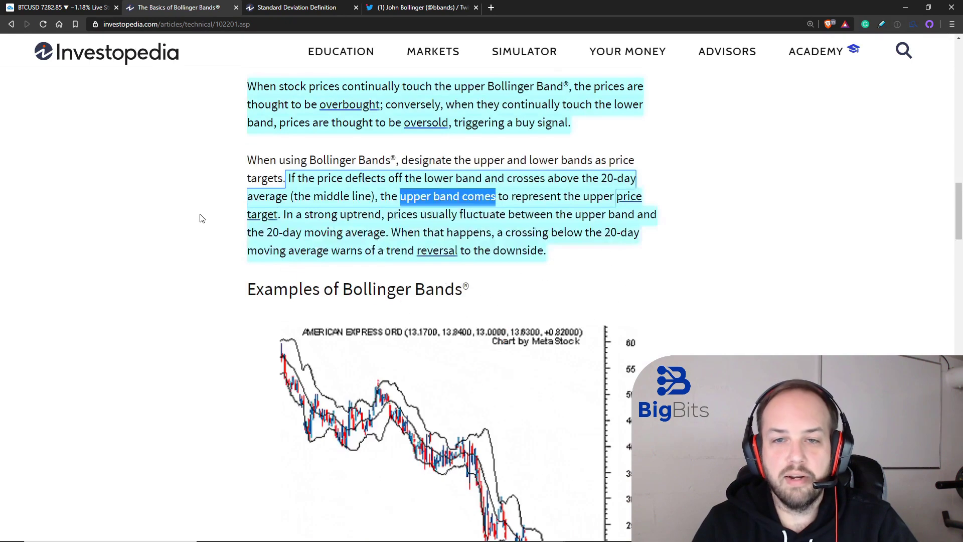
{"action": "left_click", "coordinate": [188, 246]}
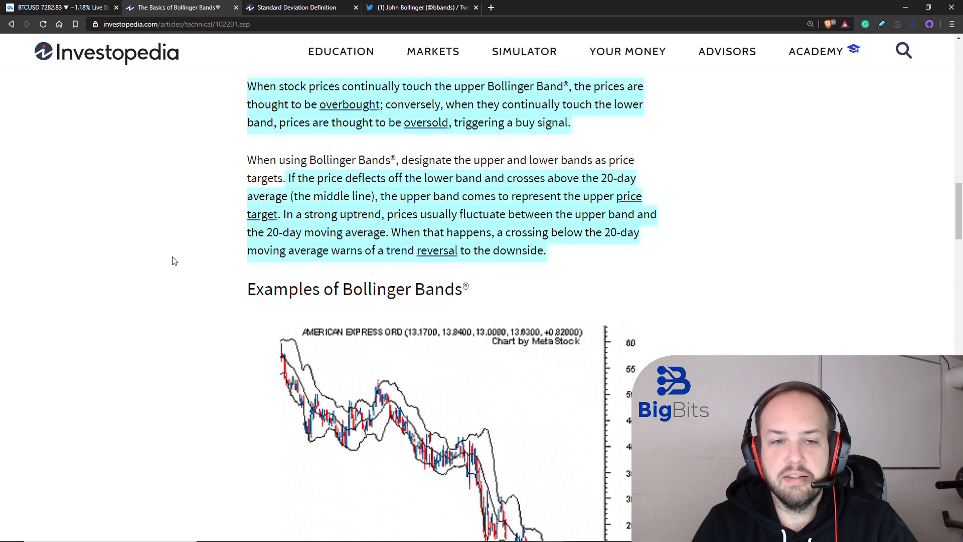
{"action": "scroll", "coordinate": [176, 258], "scroll_direction": "down", "scroll_amount": 2}
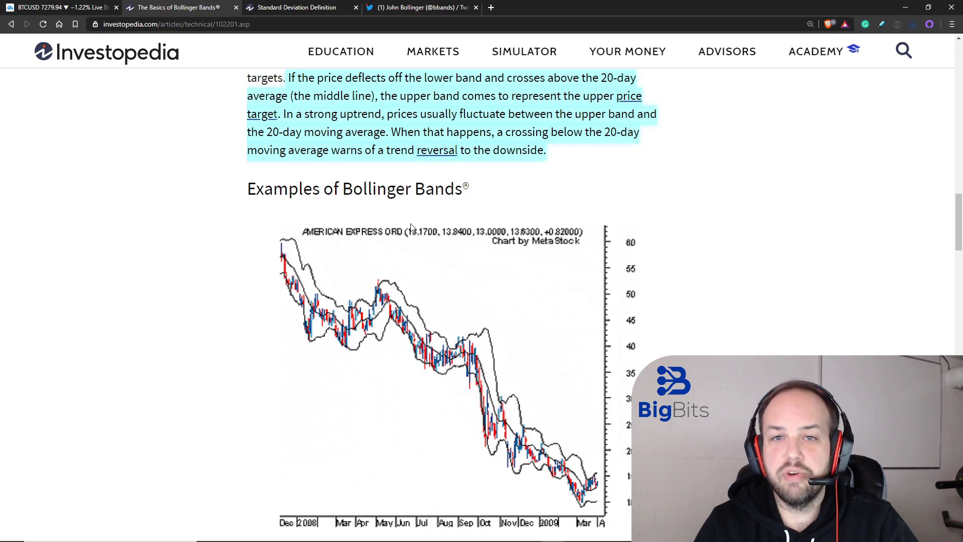
{"action": "scroll", "coordinate": [247, 196], "scroll_direction": "down", "scroll_amount": 2}
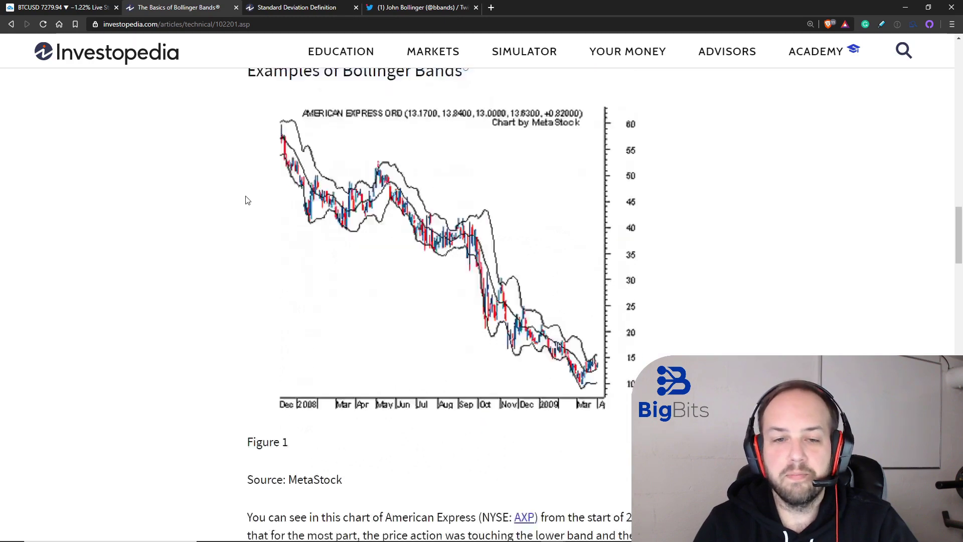
{"action": "scroll", "coordinate": [245, 191], "scroll_direction": "down", "scroll_amount": 5}
{"action": "scroll", "coordinate": [259, 176], "scroll_direction": "up", "scroll_amount": 1, "text": "ctrl"}
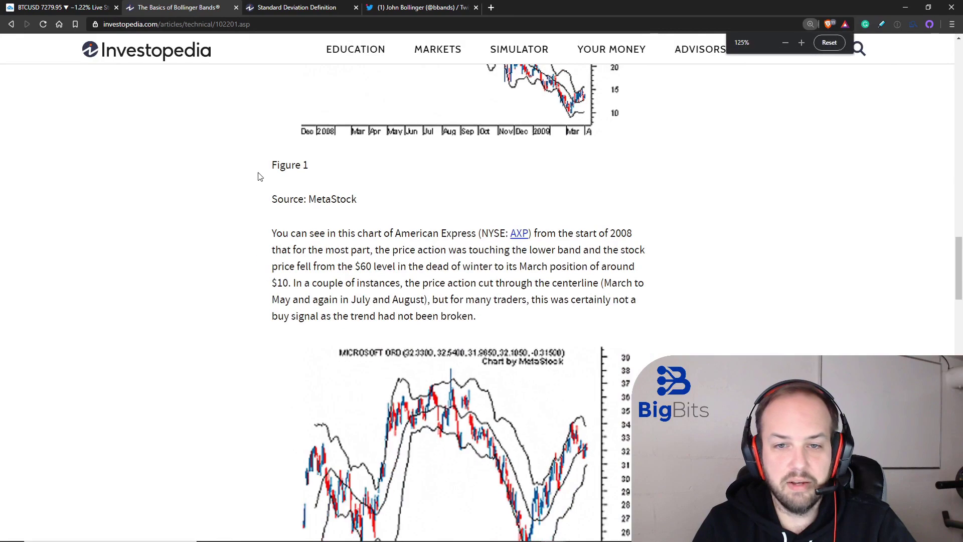
{"action": "scroll", "coordinate": [248, 178], "scroll_direction": "down", "scroll_amount": 1}
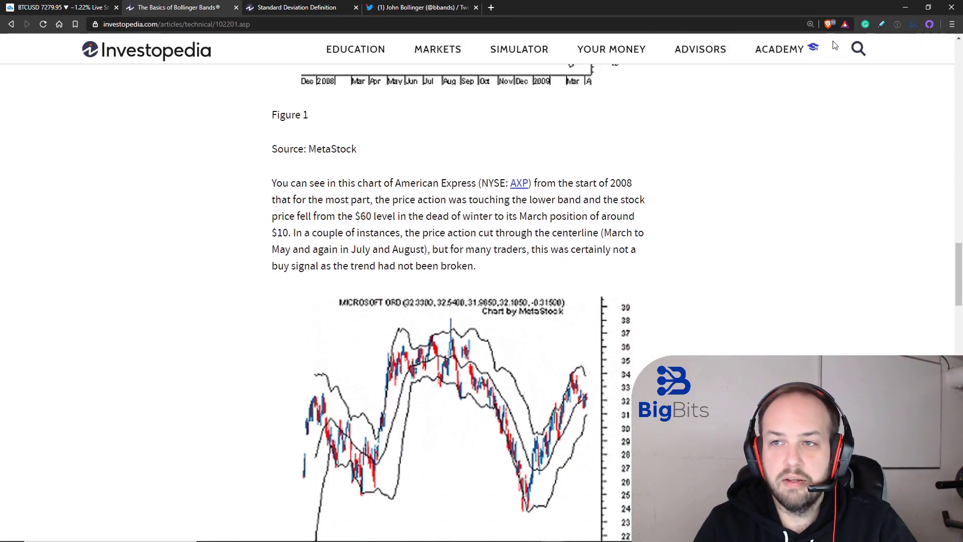
Scroll past Figure 2's Microsoft trend-reversal explanation down to The Bottom Line section.
{"action": "scroll", "coordinate": [835, 46], "scroll_direction": "down", "scroll_amount": 2, "text": "ctrl"}
{"action": "scroll", "coordinate": [214, 185], "scroll_direction": "down", "scroll_amount": 9}
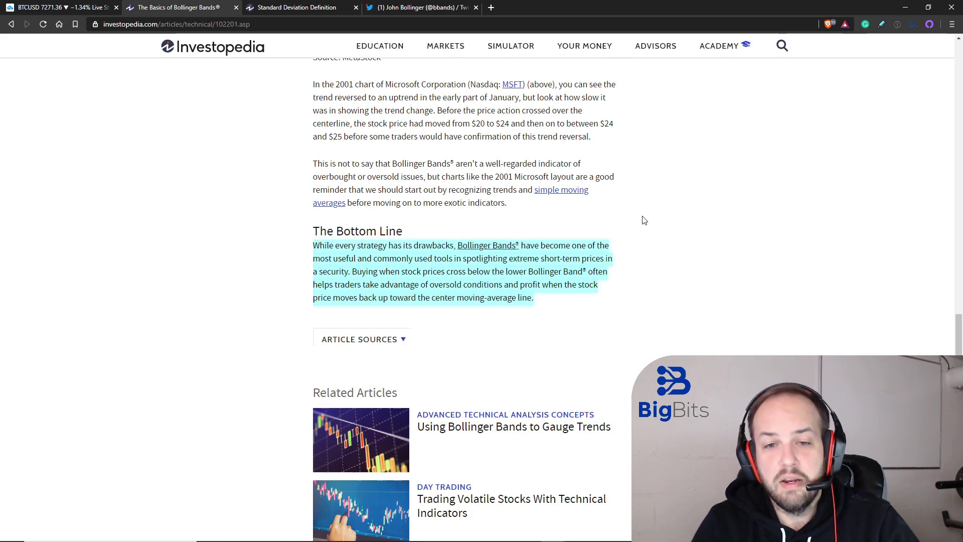
{"action": "scroll", "coordinate": [501, 212], "scroll_direction": "up", "scroll_amount": 9}
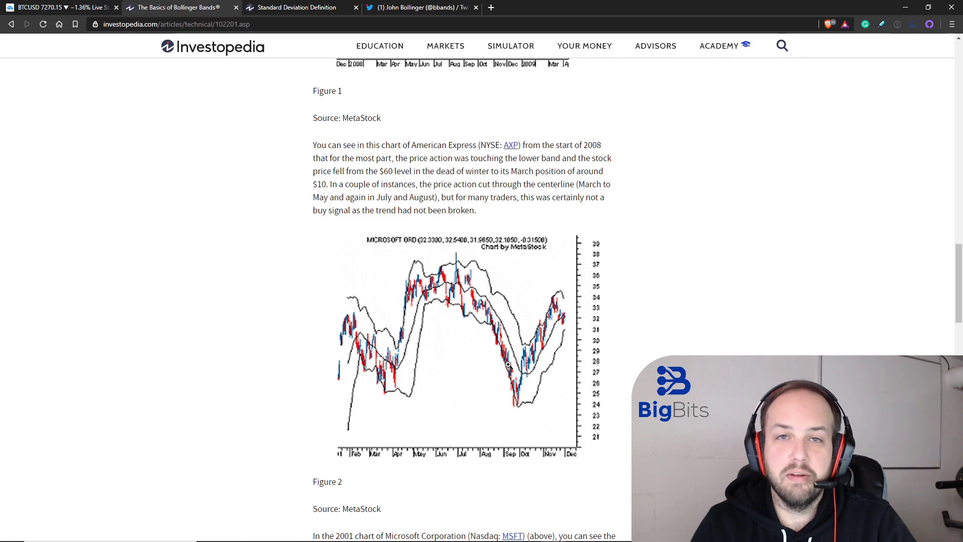
{"action": "scroll", "coordinate": [254, 352], "scroll_direction": "down", "scroll_amount": 8}
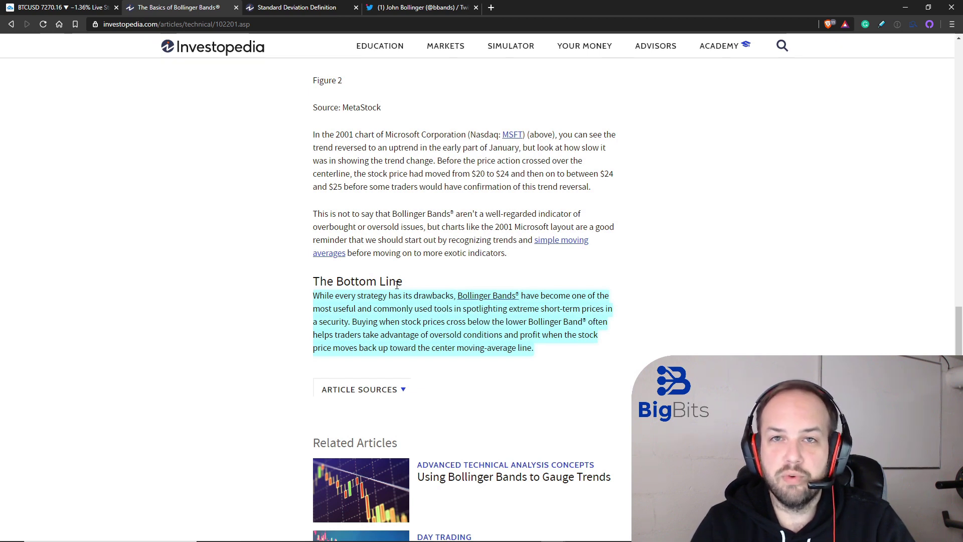
Switch to the TradingView tab showing the BTCUSD chart and version 10.0 script.
{"action": "left_click", "coordinate": [64, 9]}
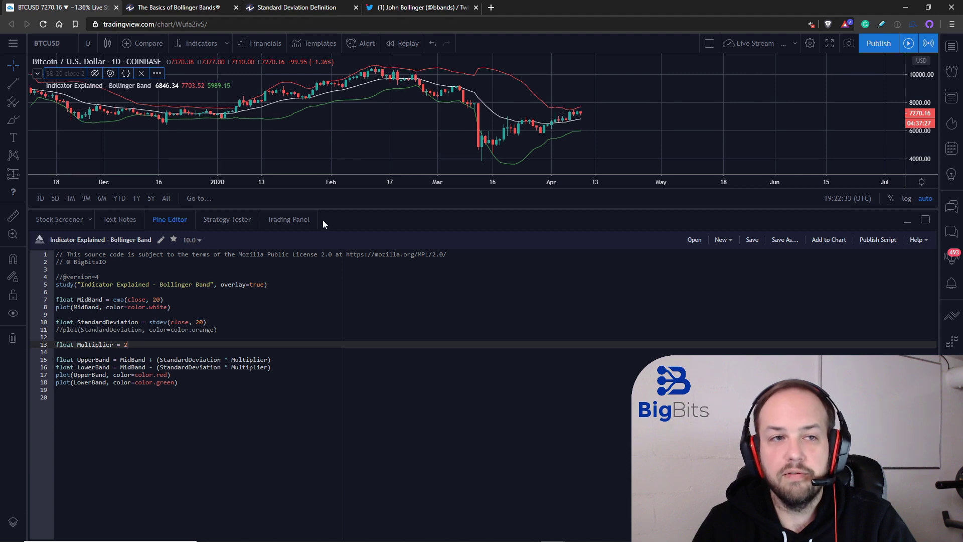
Check the Standard Deviation Definition article, then return to the TradingView BTCUSD chart.
{"action": "left_click", "coordinate": [300, 10]}
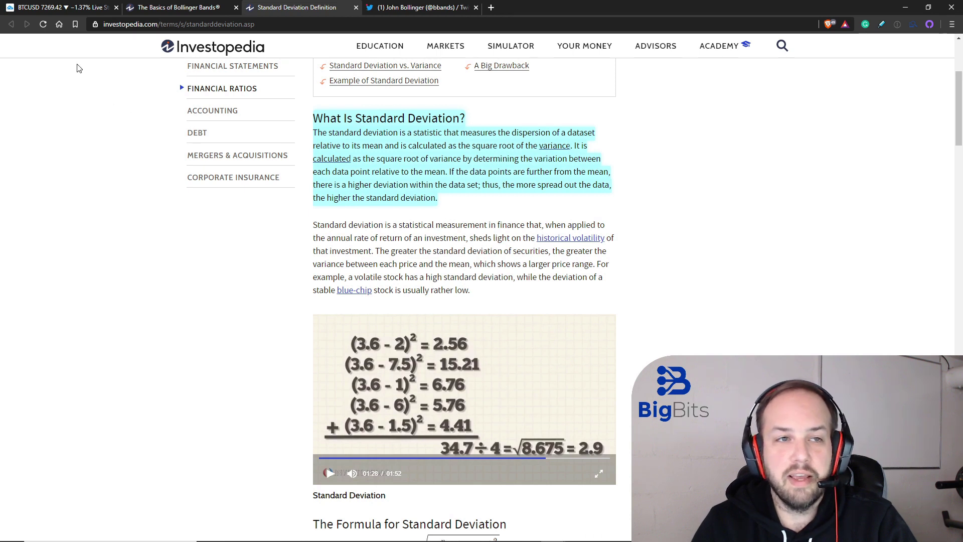
{"action": "left_click", "coordinate": [54, 9]}
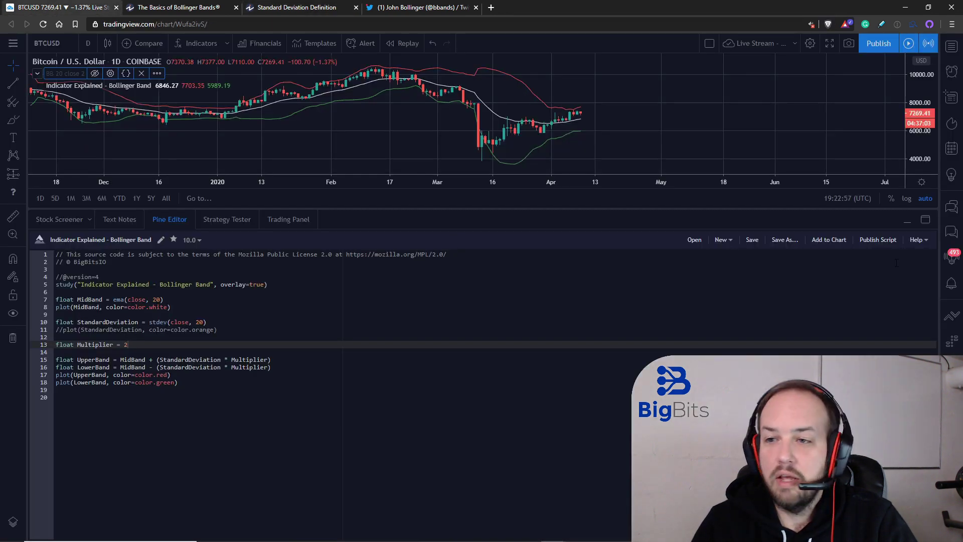
Hide the Pine Editor, open the user profile in a new tab, and view its published scripts.
{"action": "left_click", "coordinate": [904, 225]}
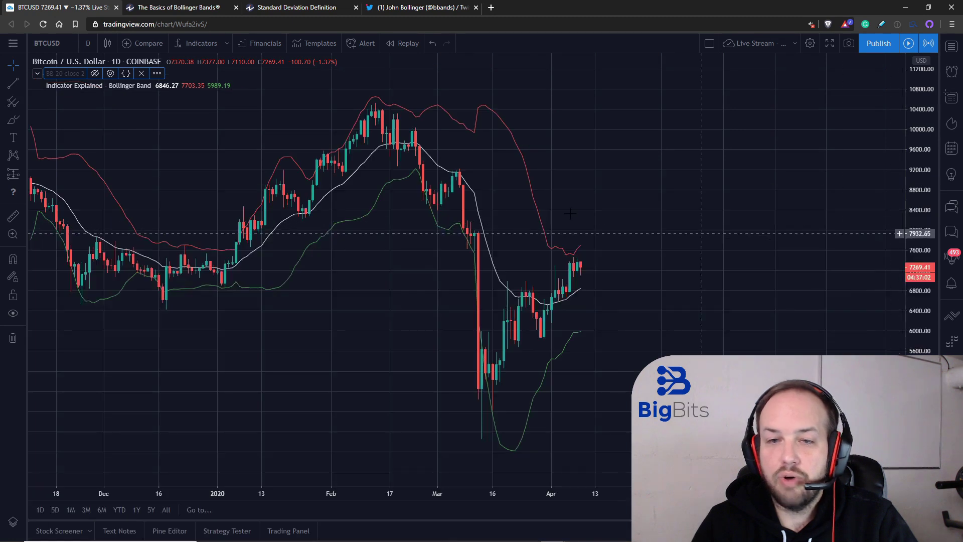
{"action": "left_click", "coordinate": [13, 44]}
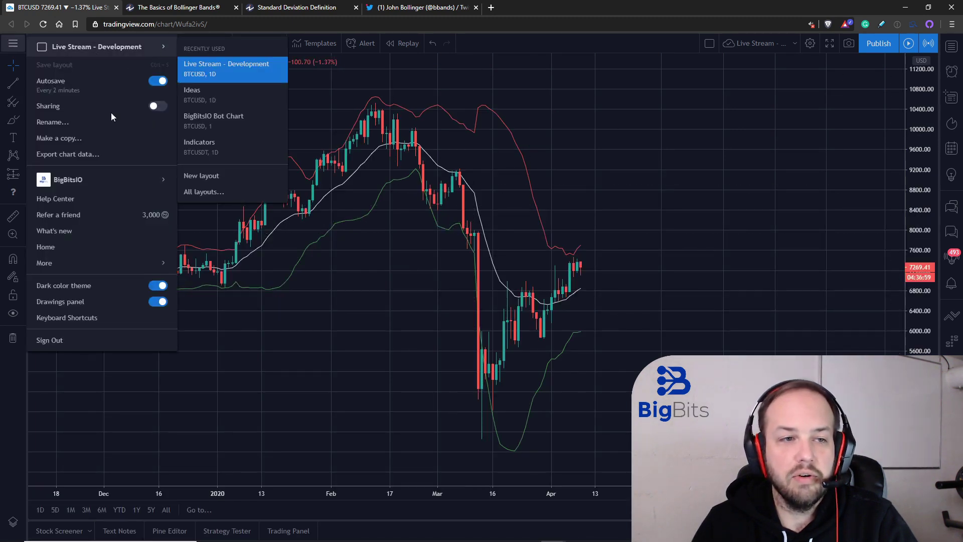
{"action": "mouse_move", "coordinate": [121, 182]}
{"action": "middle_click", "coordinate": [194, 179]}
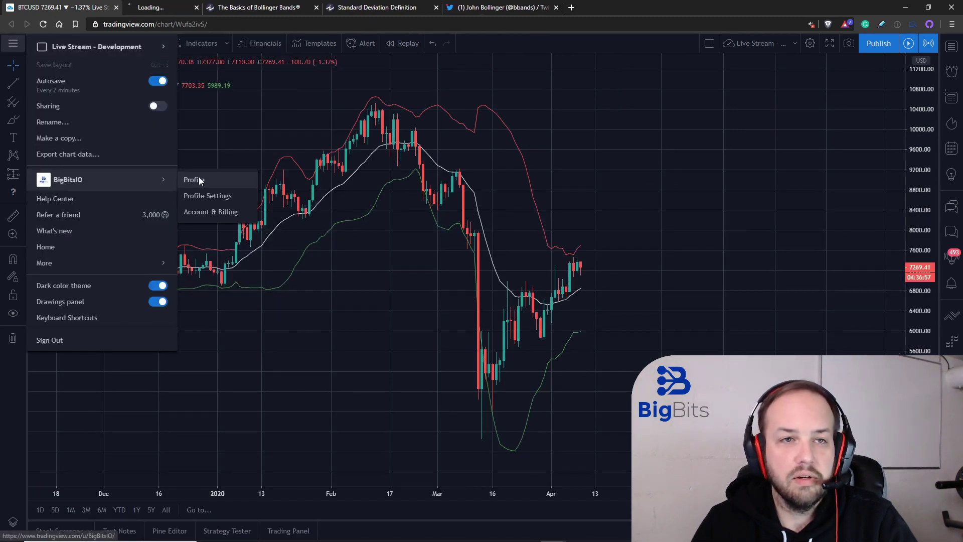
{"action": "left_click", "coordinate": [184, 12]}
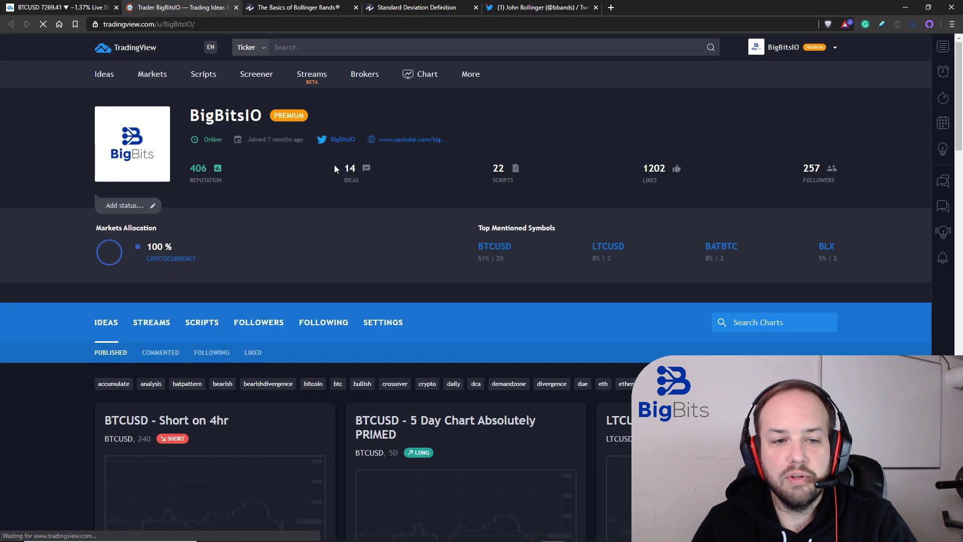
{"action": "left_click", "coordinate": [203, 323]}
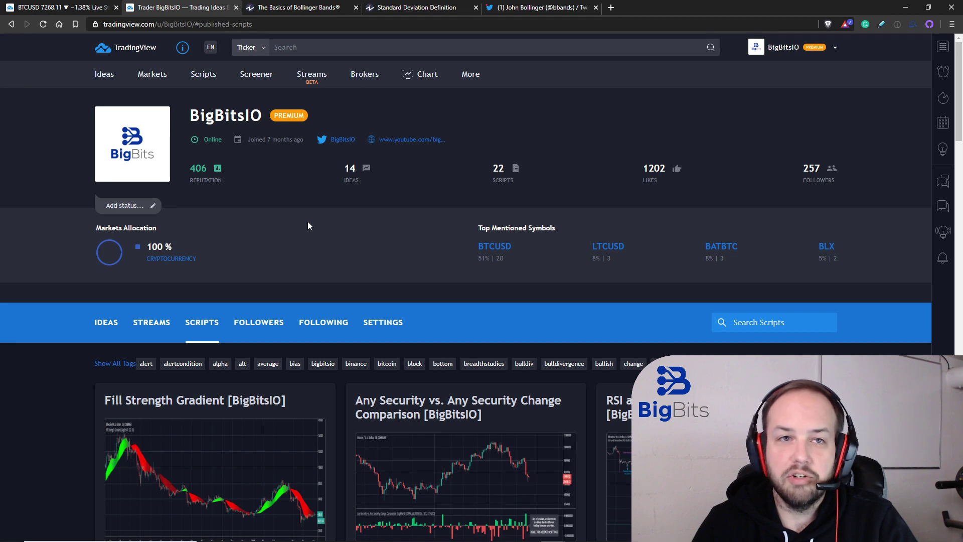
Open the Refer a friend page with the $30 referral offer in a new tab.
{"action": "left_click", "coordinate": [837, 50]}
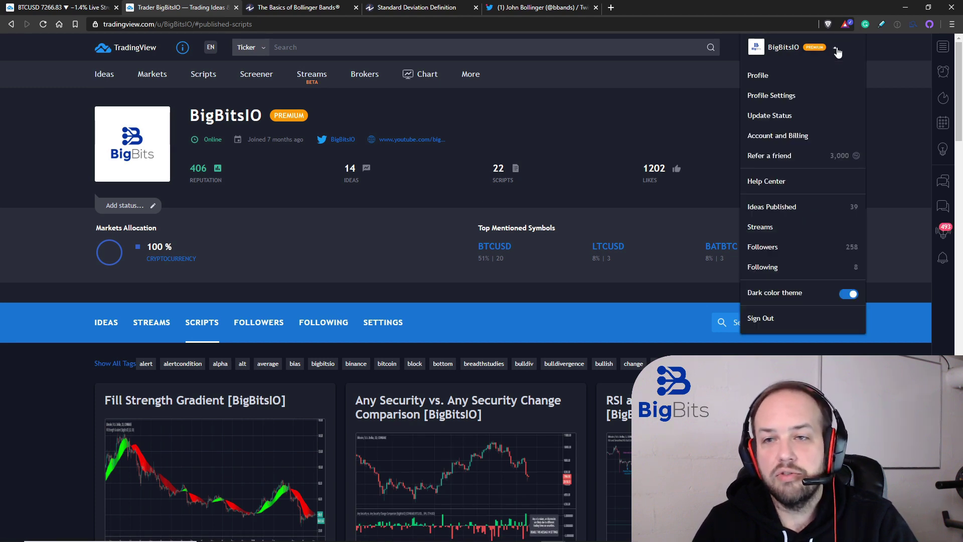
{"action": "middle_click", "coordinate": [814, 165]}
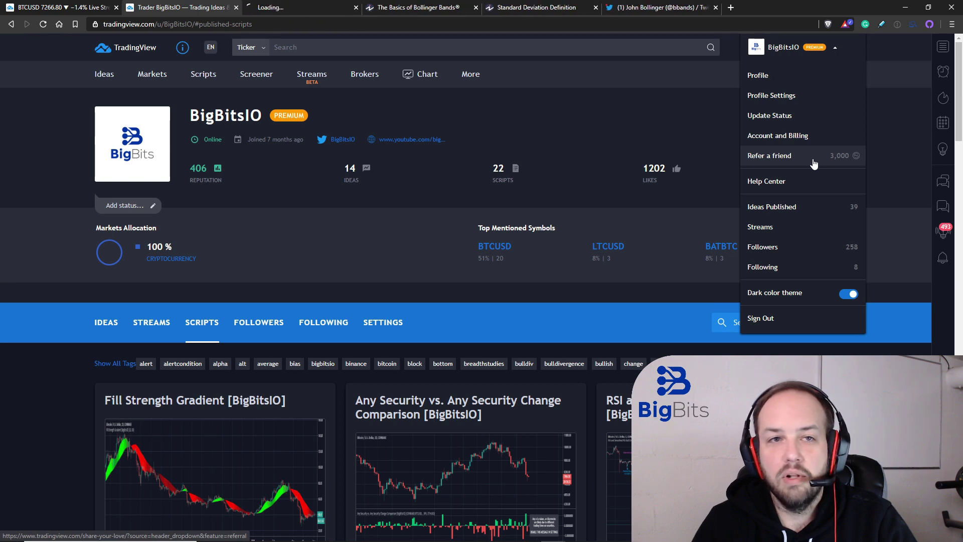
{"action": "left_click", "coordinate": [281, 7]}
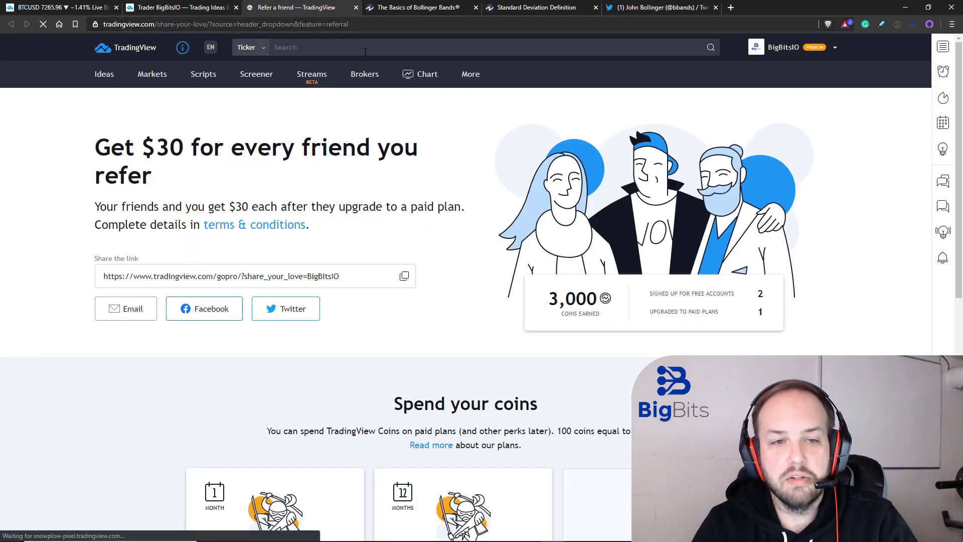